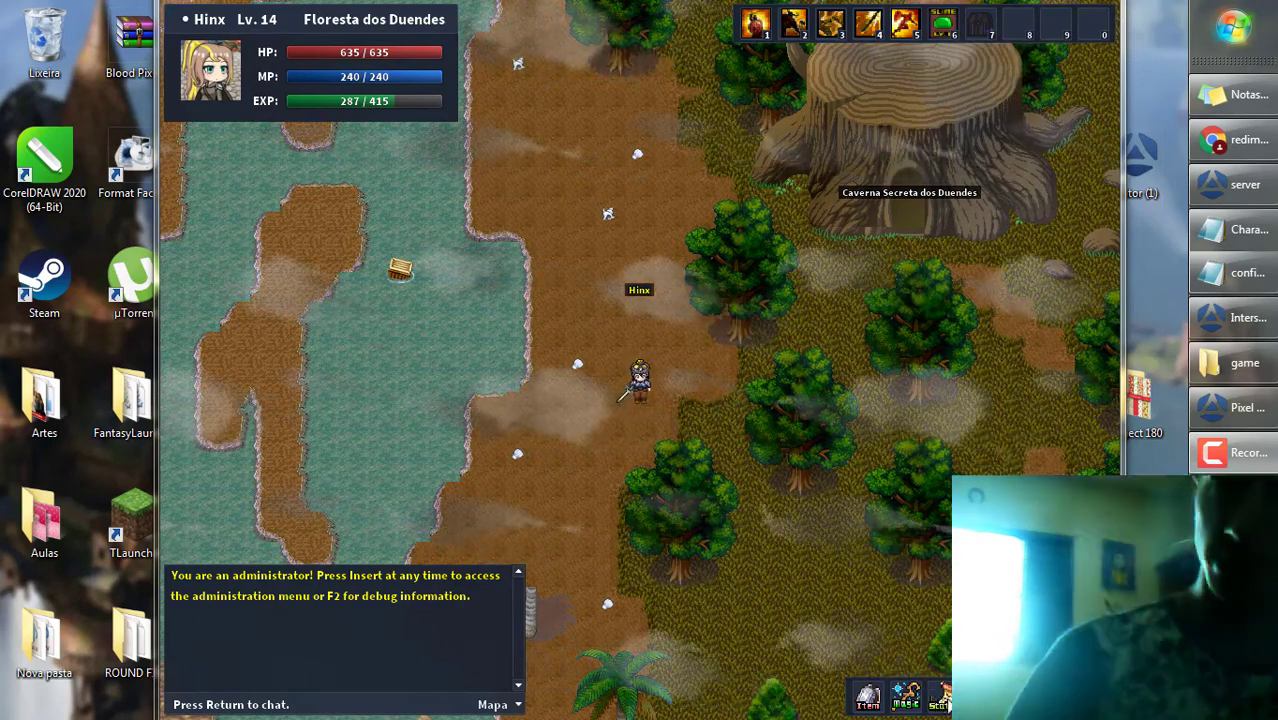
- Open the Personagem character window, move it right over the map, and inspect the equipment slots
click(944, 706)
drag(520, 160, 787, 236)
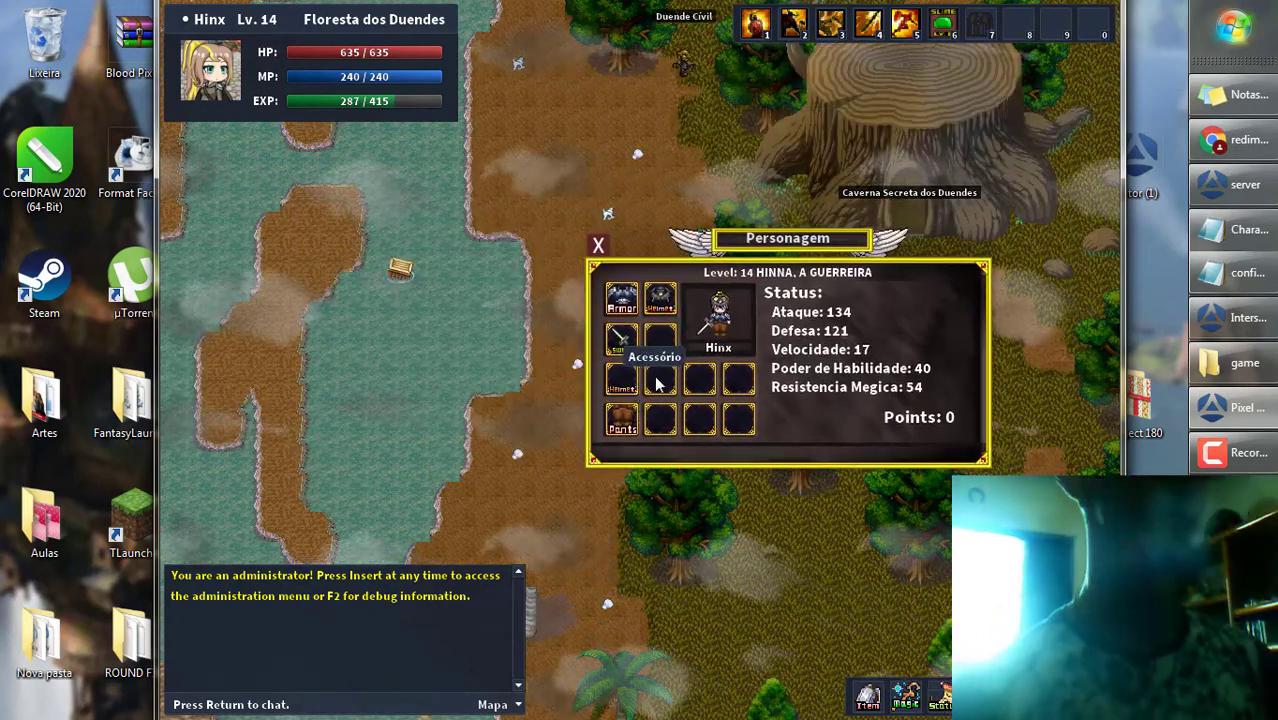
mouse_move(657, 390)
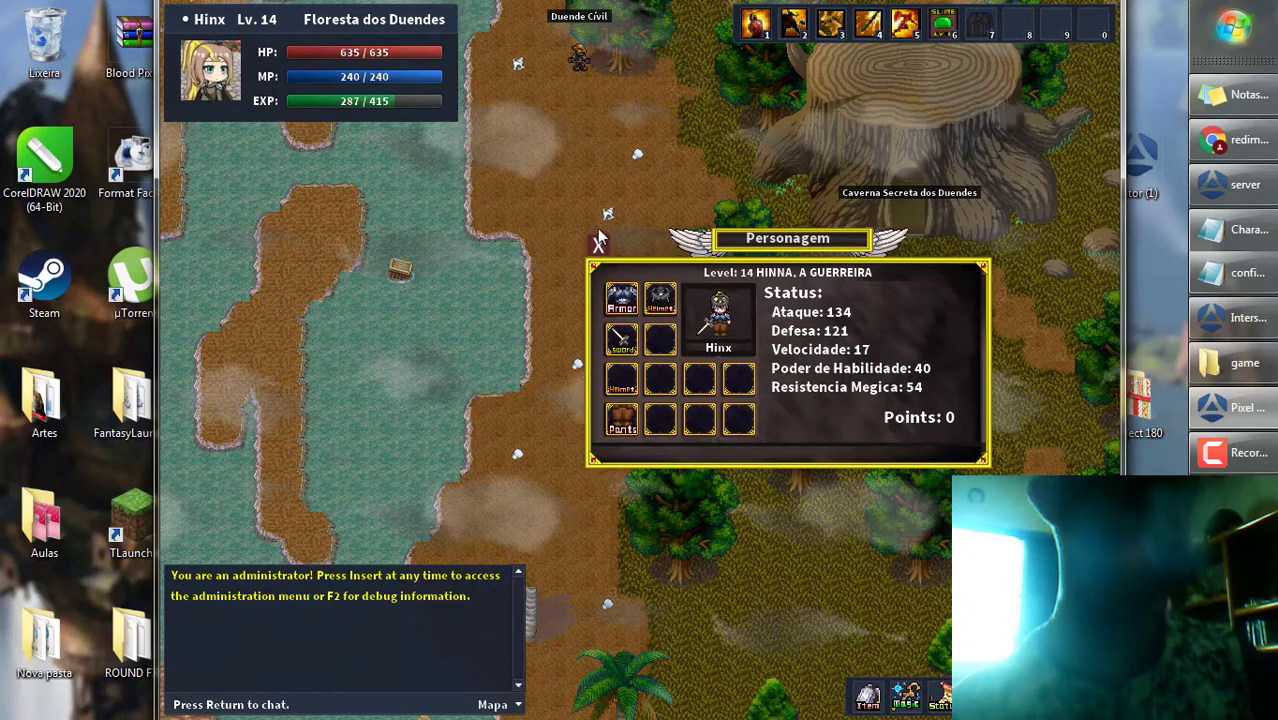
key(alt+Tab)
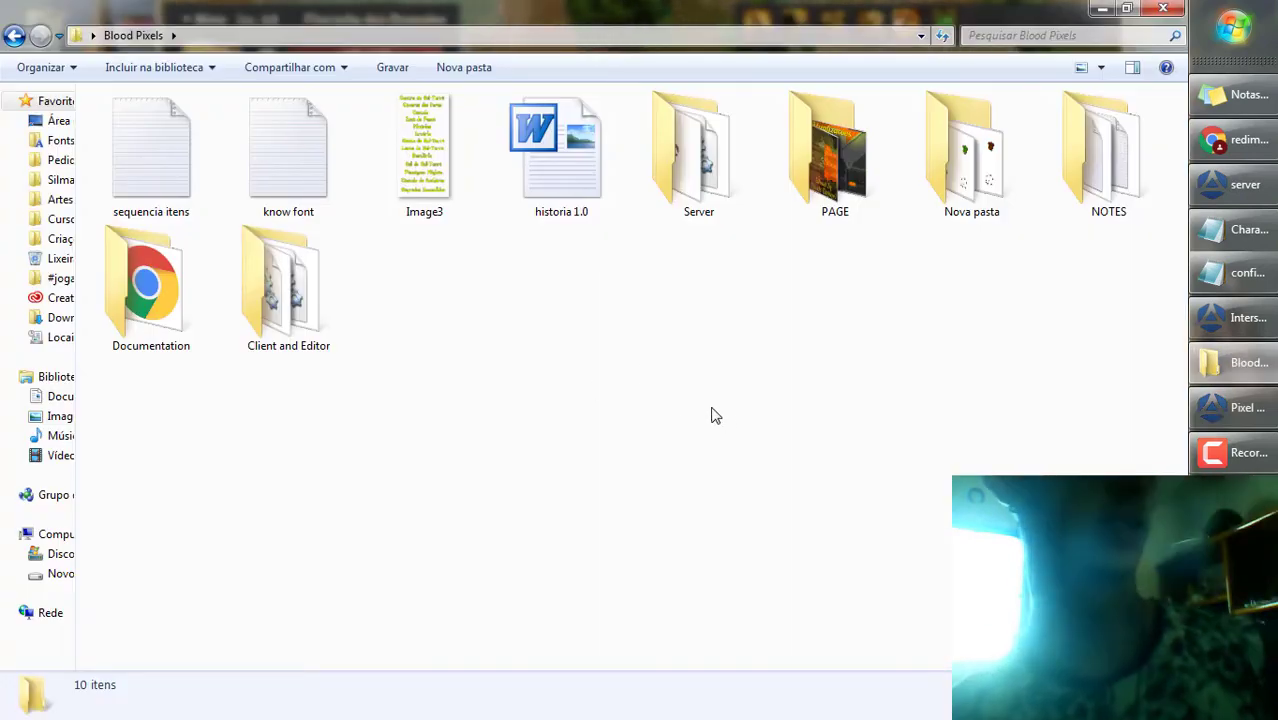
- Open the config JSON file from Server\resources in Notepad
double_click(731, 200)
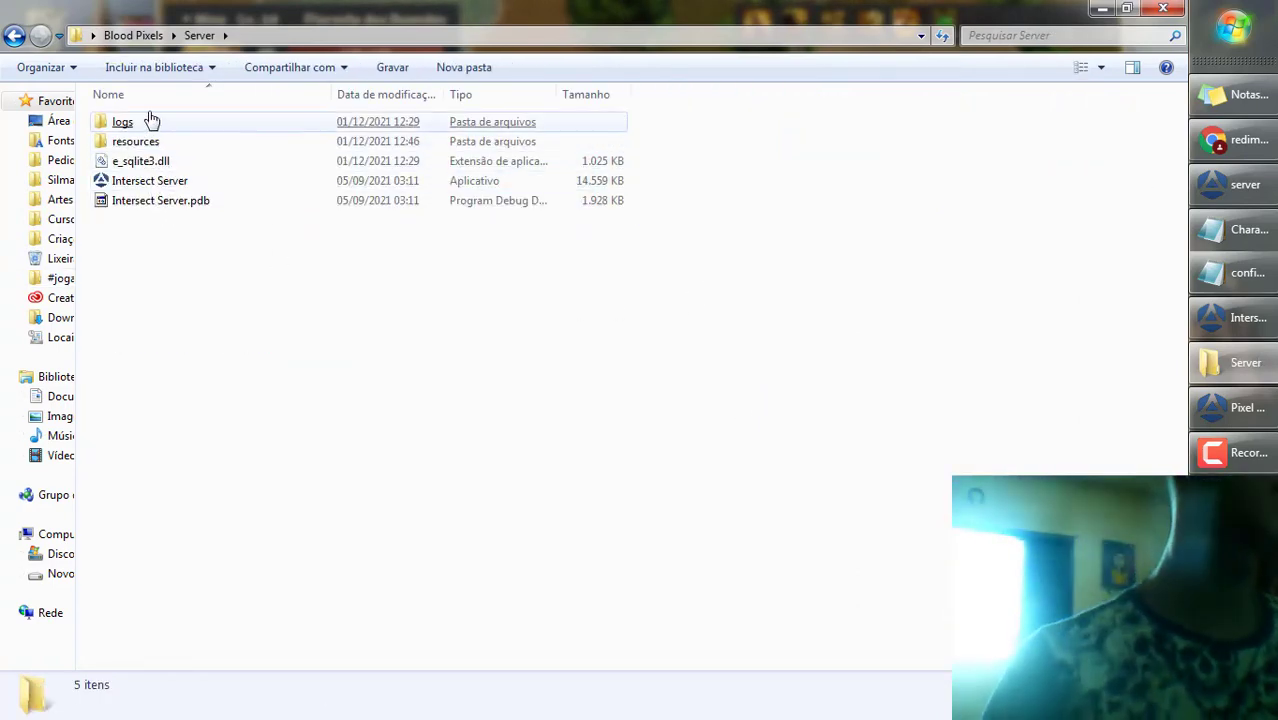
double_click(148, 141)
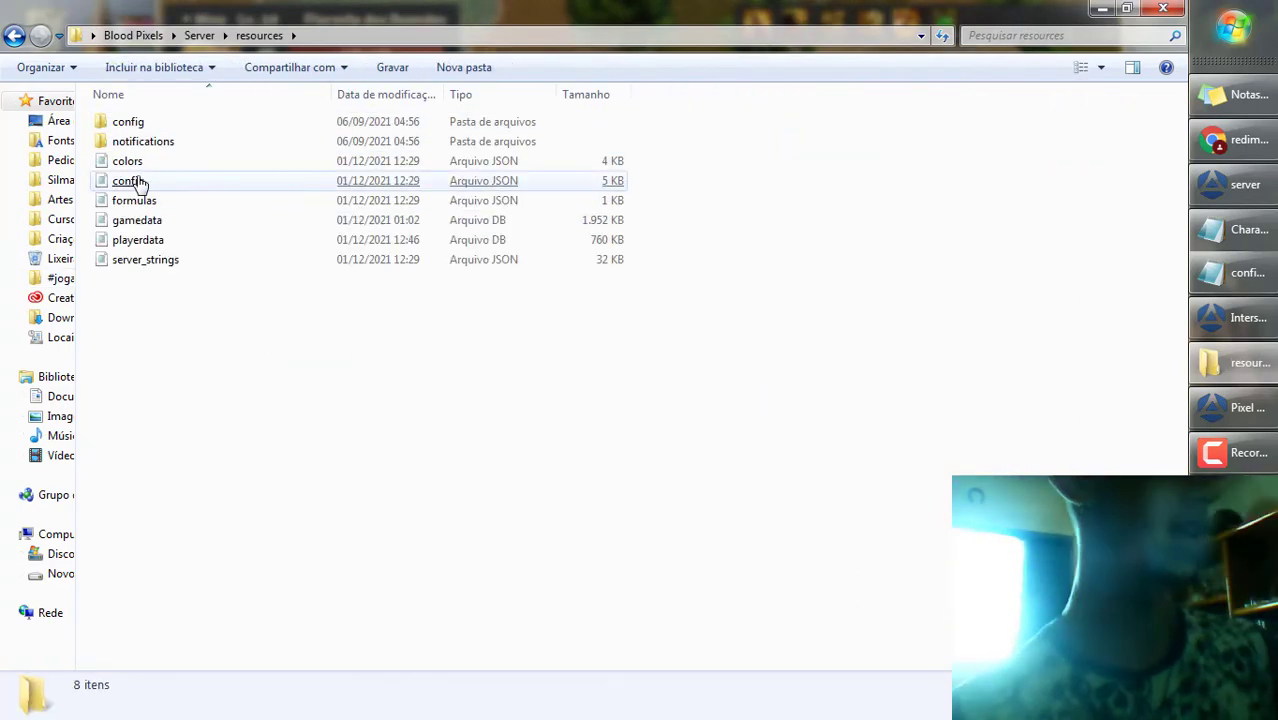
click(141, 182)
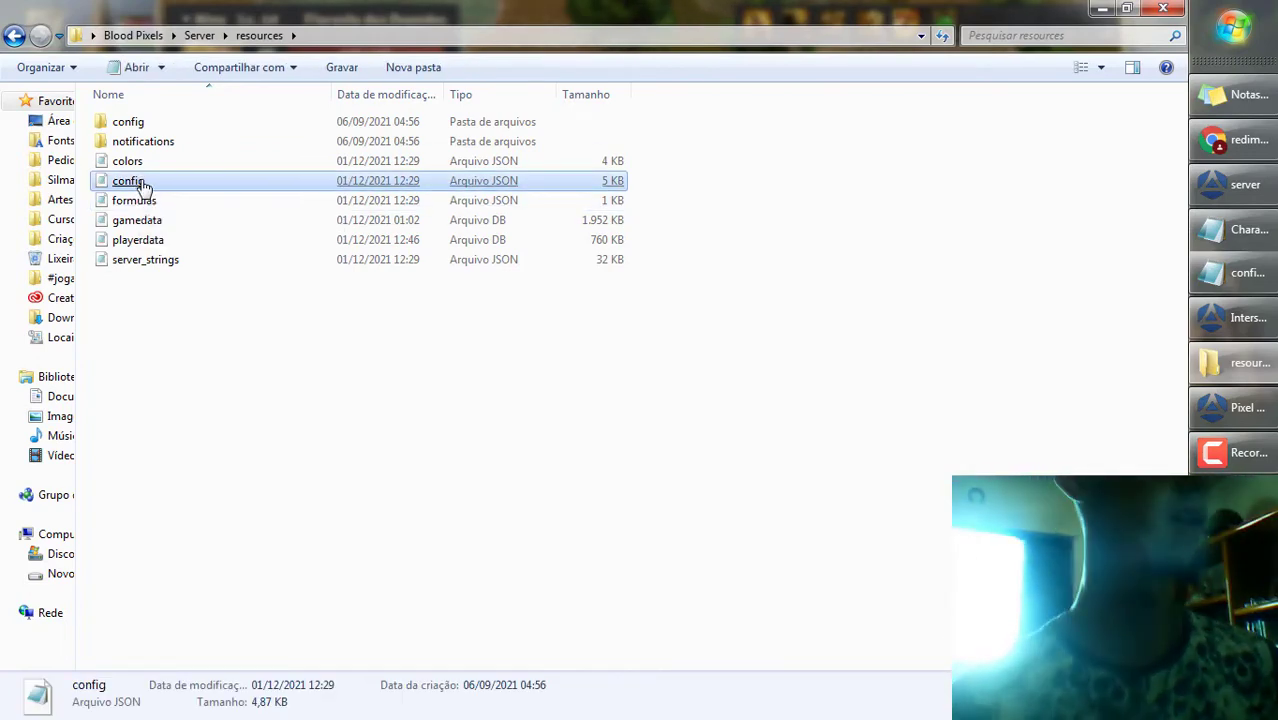
double_click(141, 186)
- Maximize Notepad and inspect the Equipment section's Down paperdoll list by selecting its lines
click(983, 197)
scroll(251, 223, down, 10)
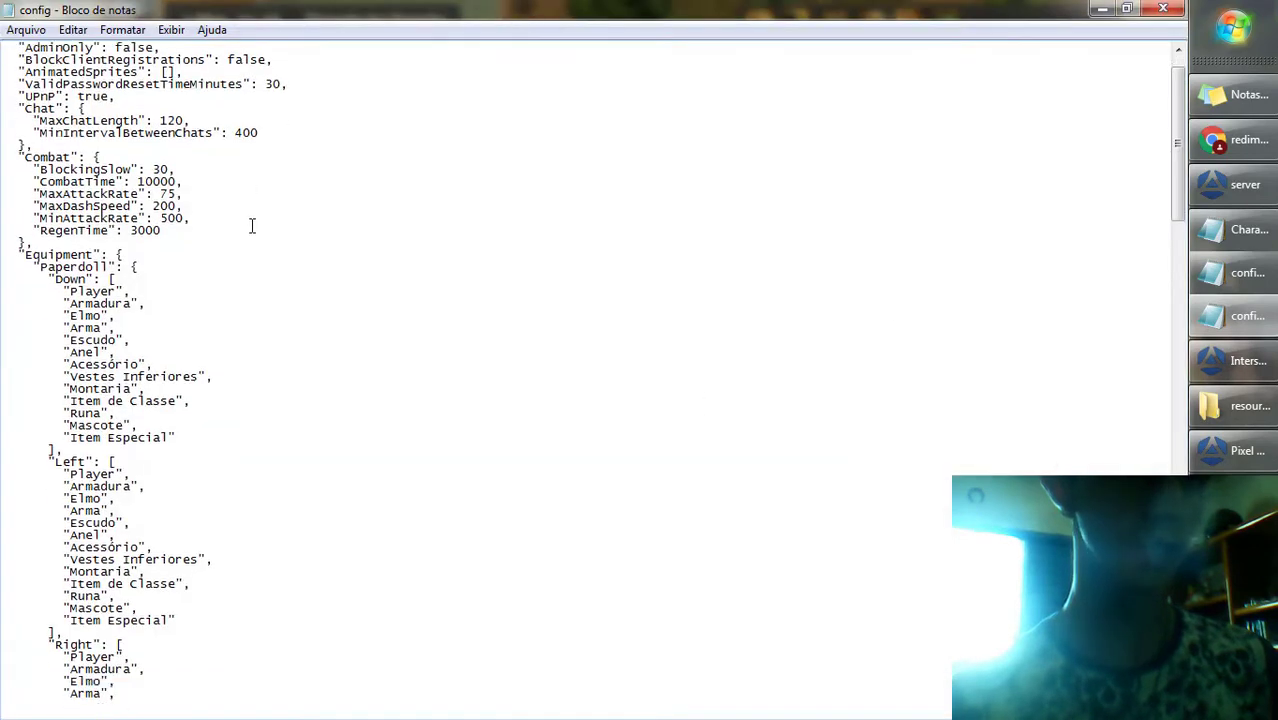
scroll(290, 320, up, 10)
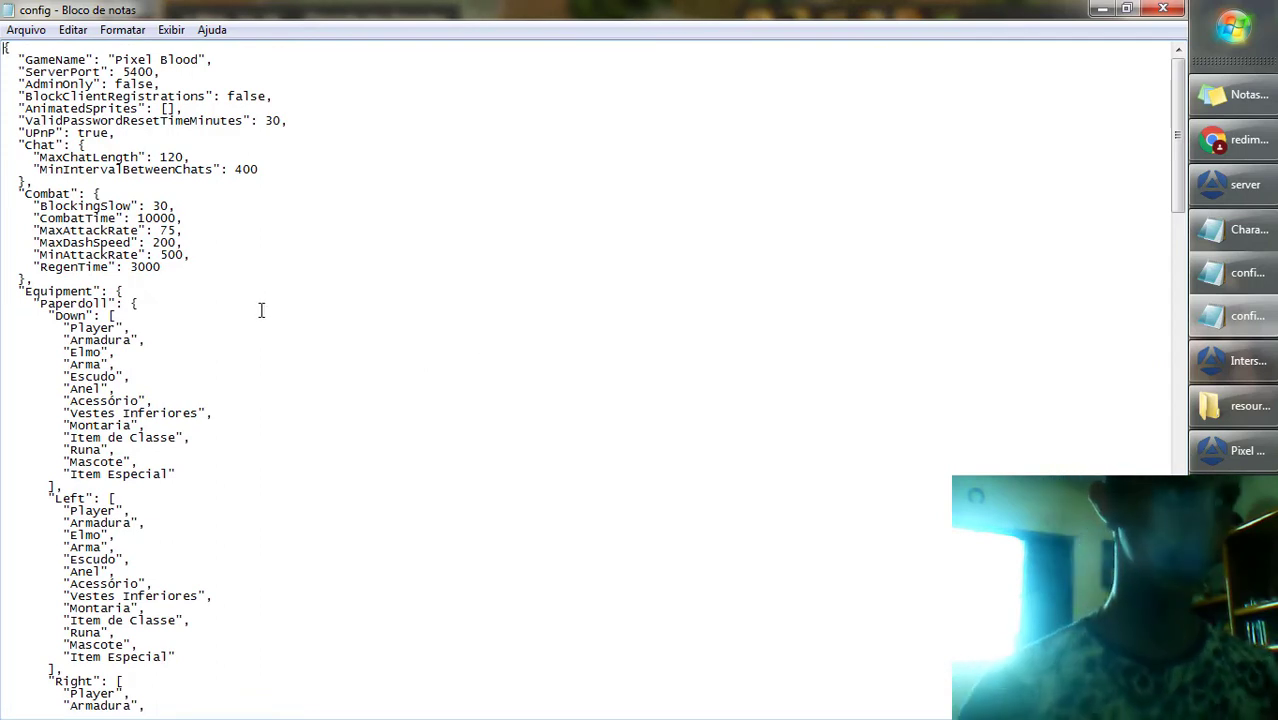
drag(150, 341, 171, 329)
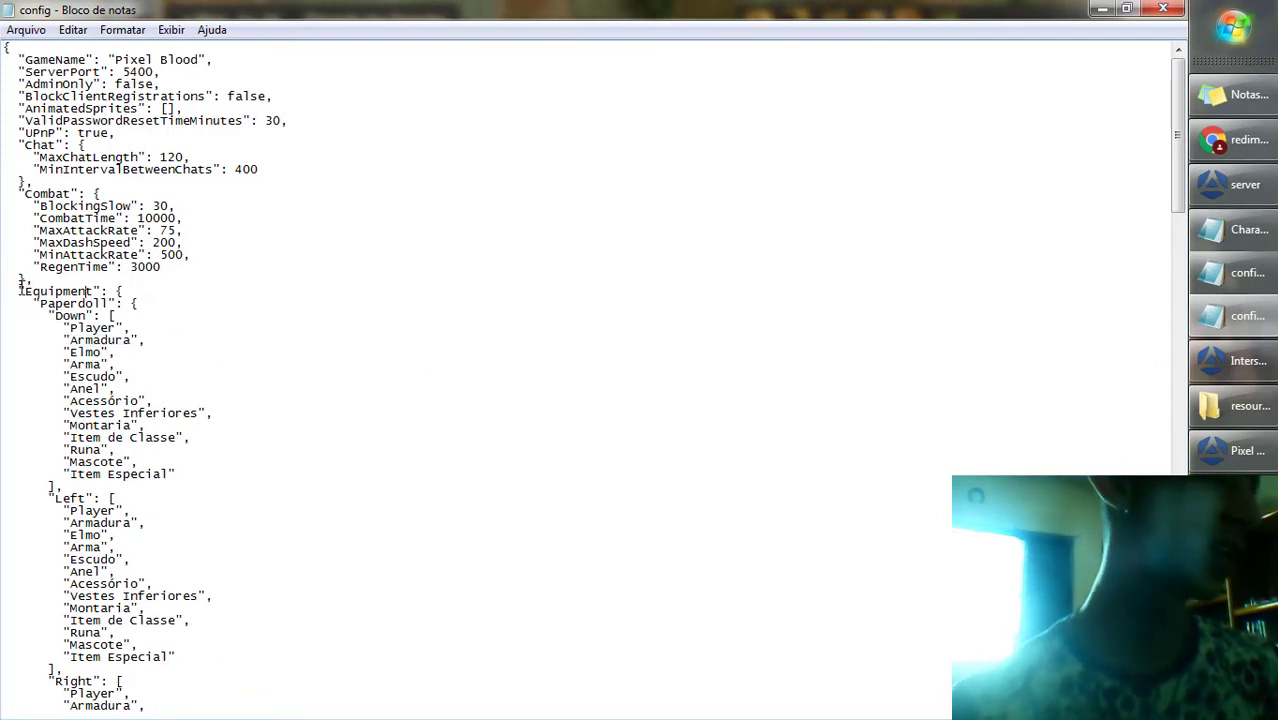
drag(19, 290, 93, 341)
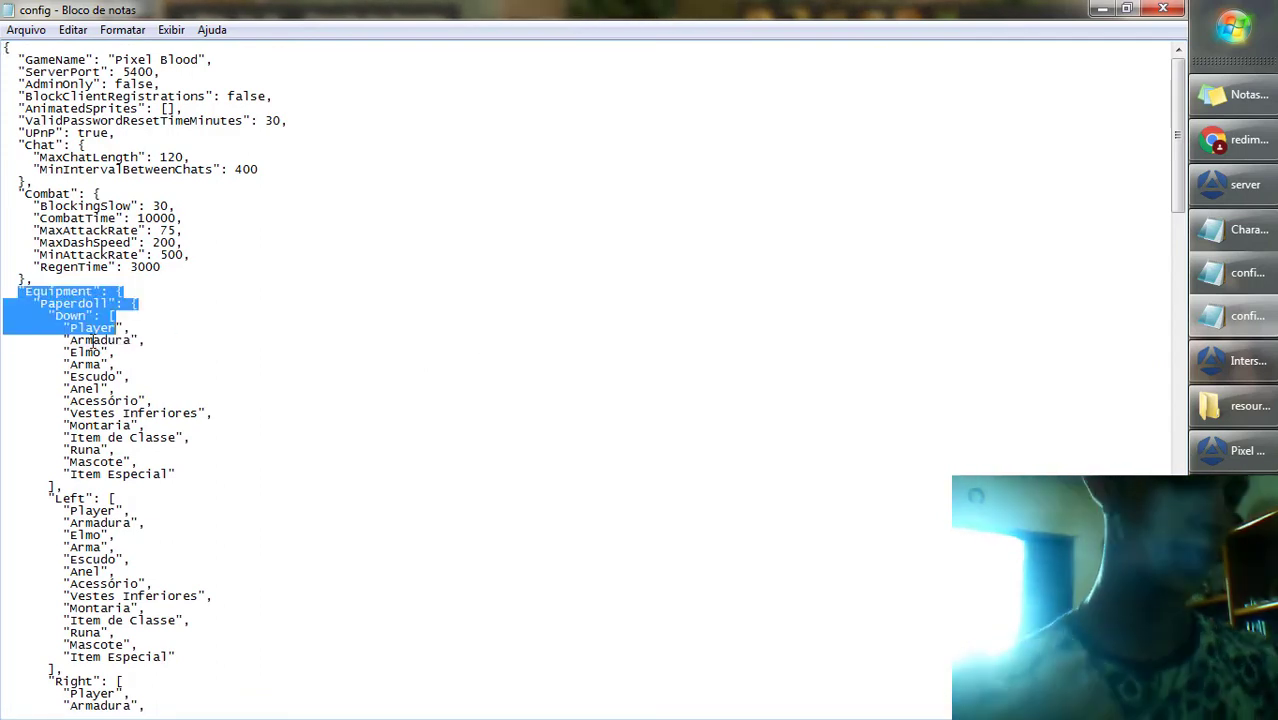
click(129, 335)
drag(157, 390, 140, 342)
click(116, 352)
click(72, 327)
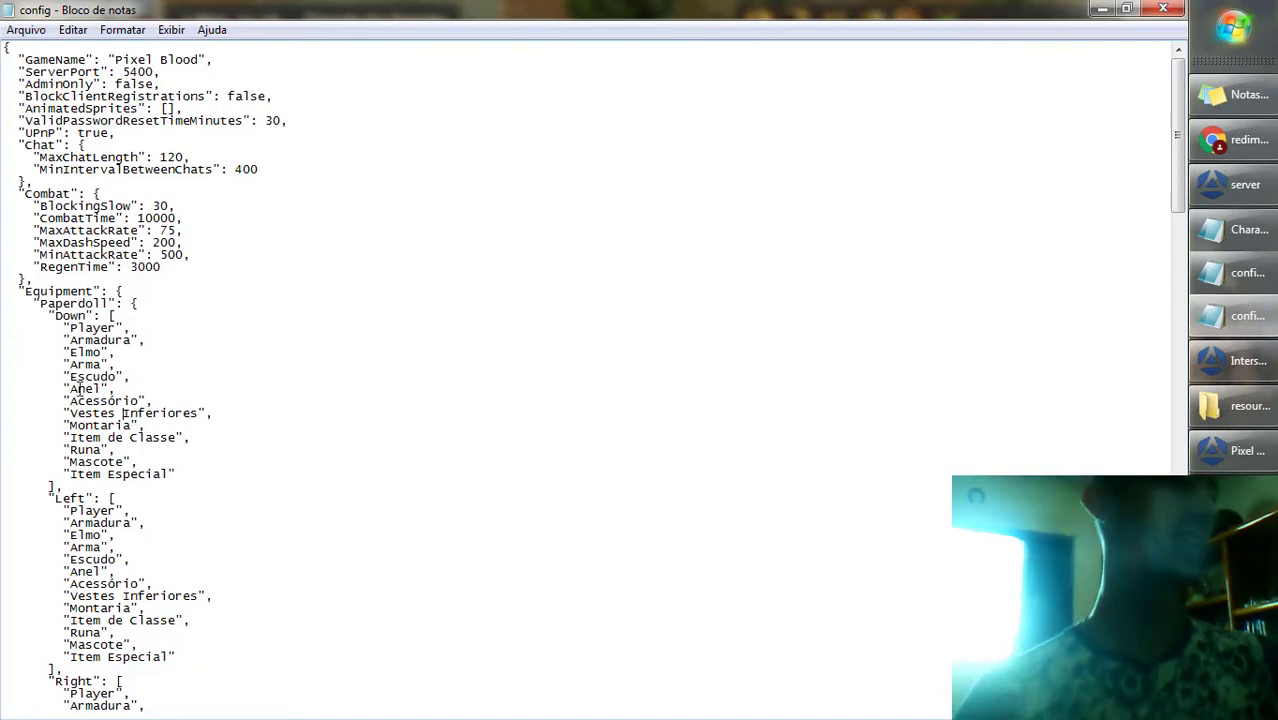
drag(70, 376, 3, 388)
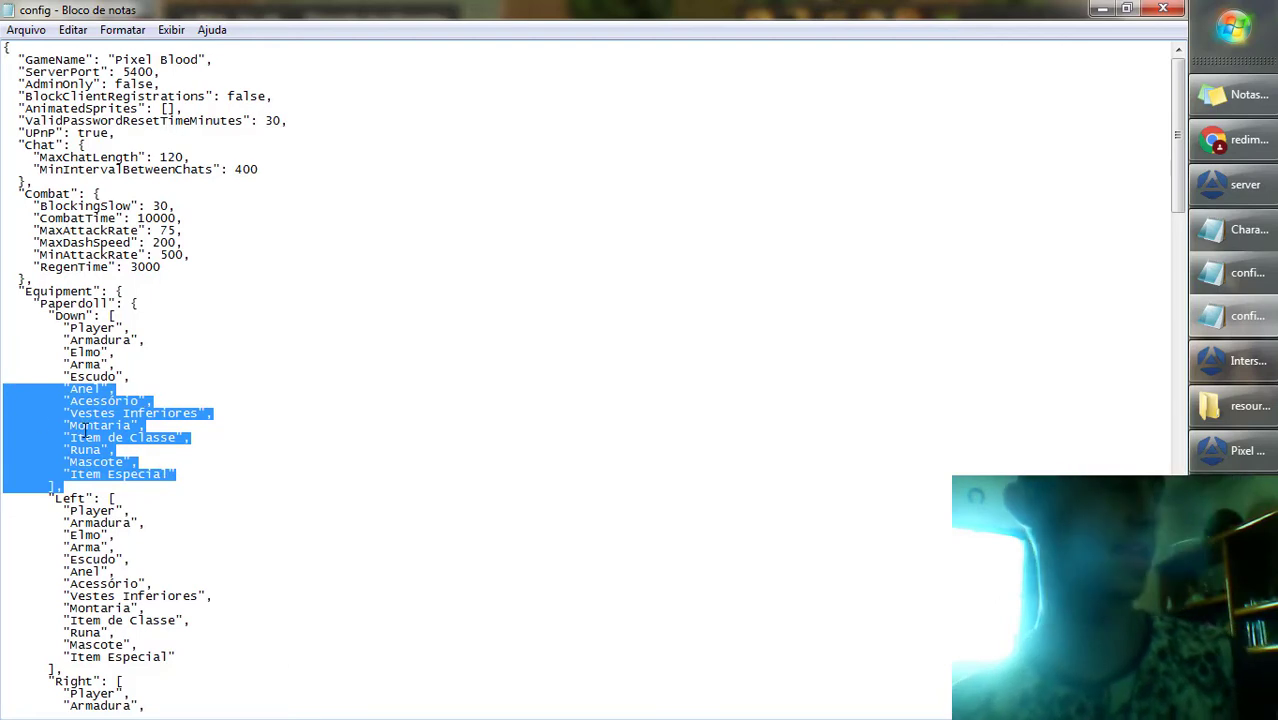
click(138, 402)
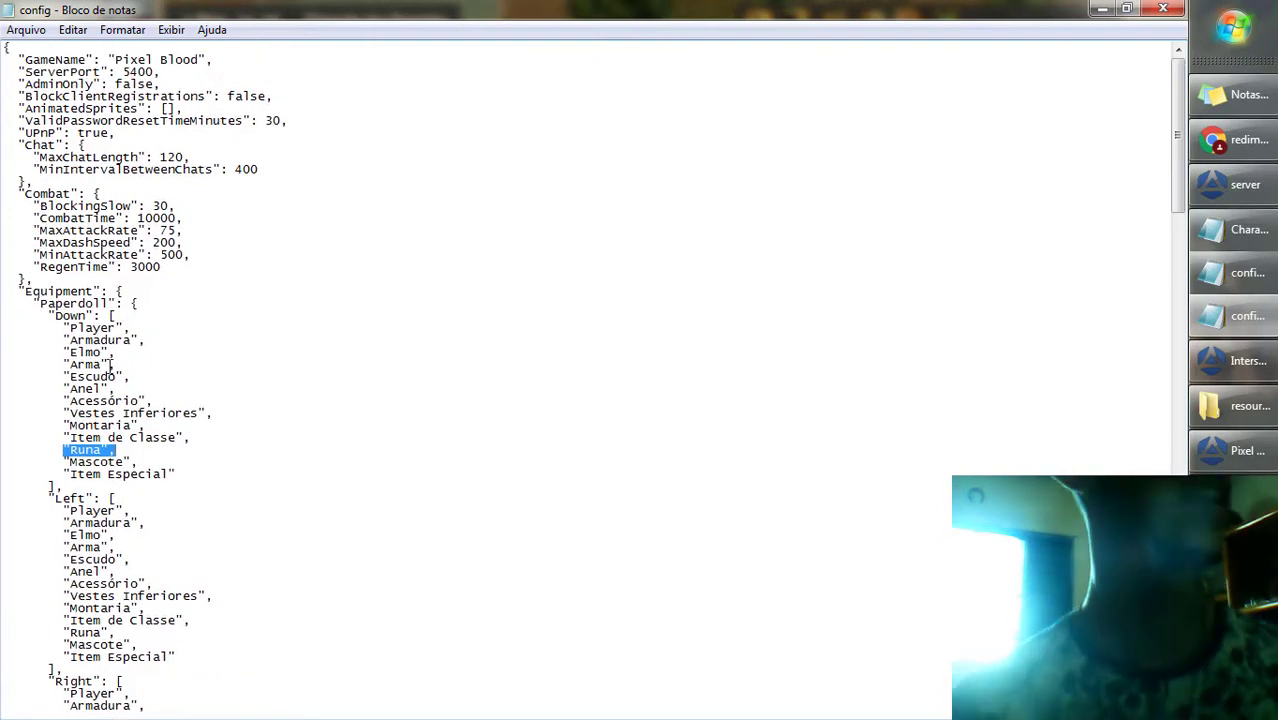
- Inspect the Paperdoll header lines and the Mascote and Item Especial entries
scroll(110, 366, down, 3)
drag(59, 176, 171, 196)
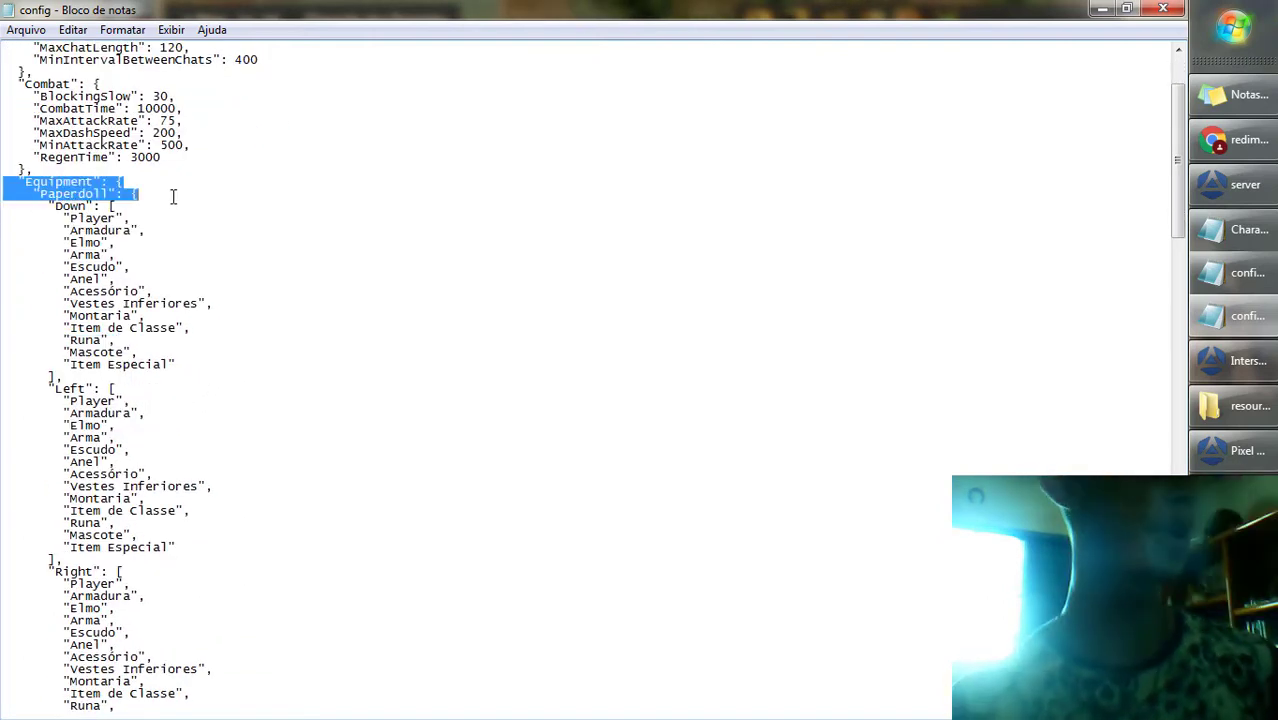
drag(37, 390, 118, 390)
scroll(47, 428, down, 15)
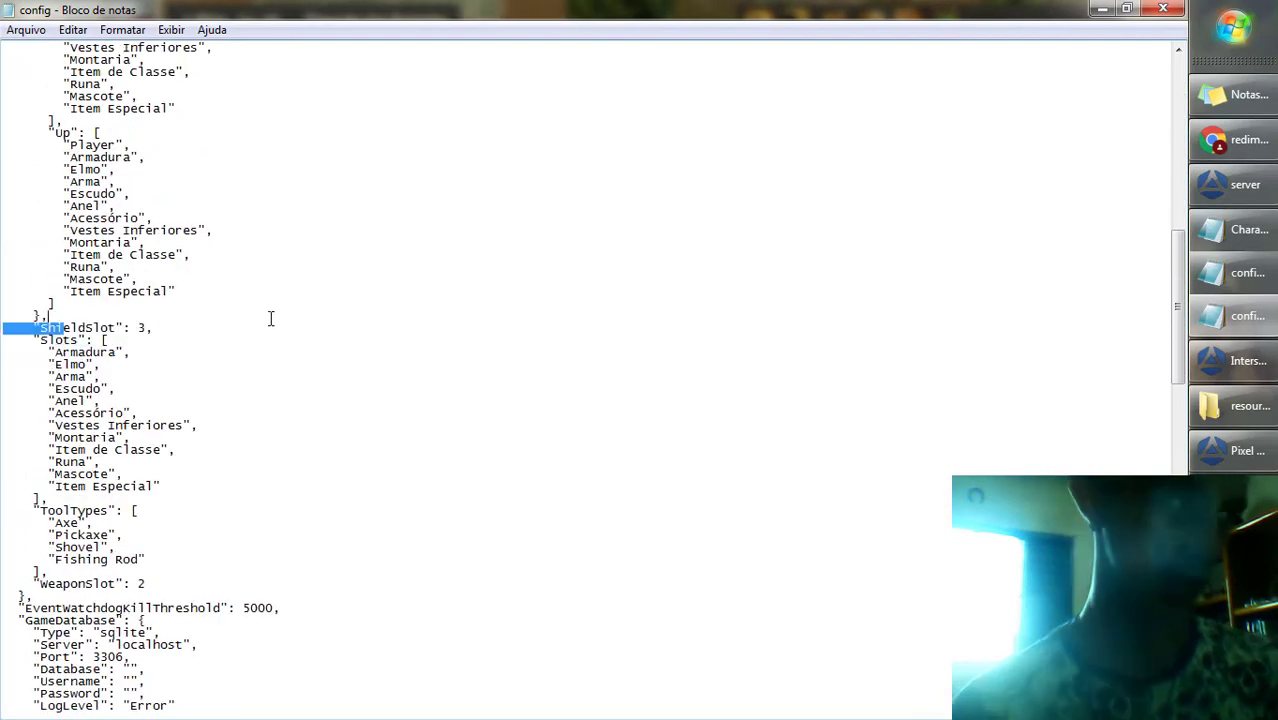
scroll(231, 508, up, 14)
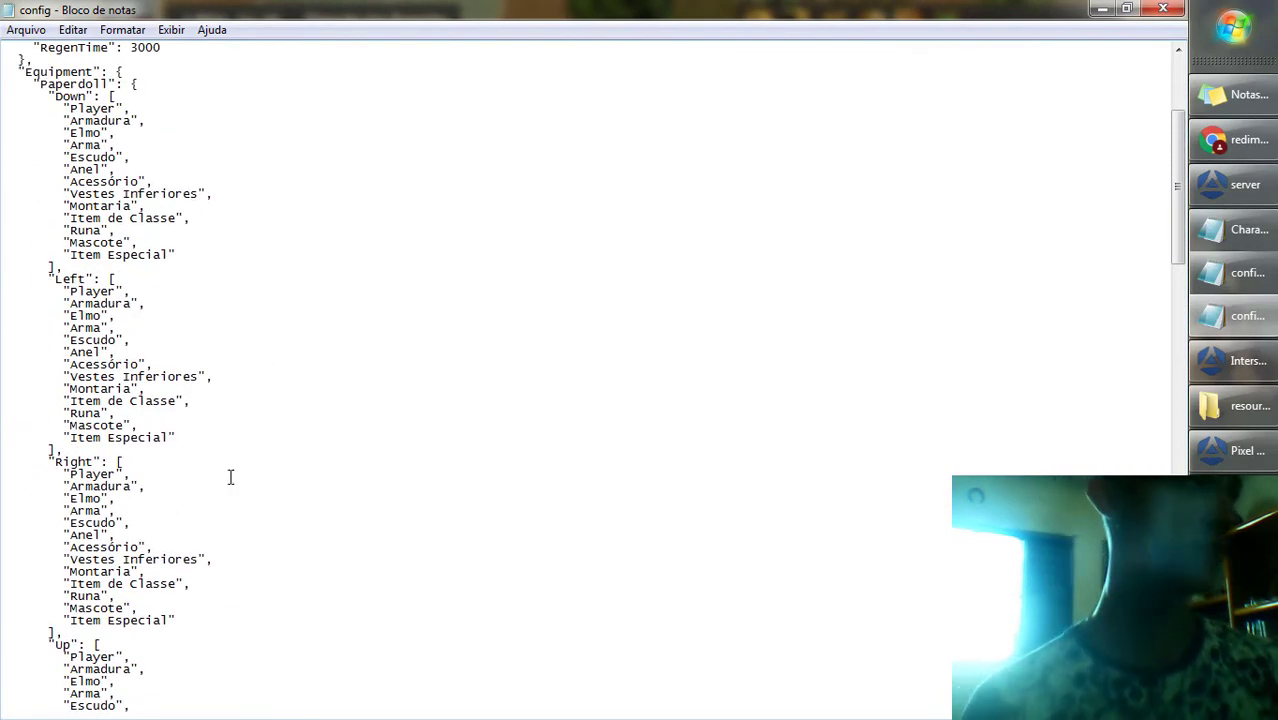
scroll(230, 477, up, 6)
drag(176, 474, 2, 460)
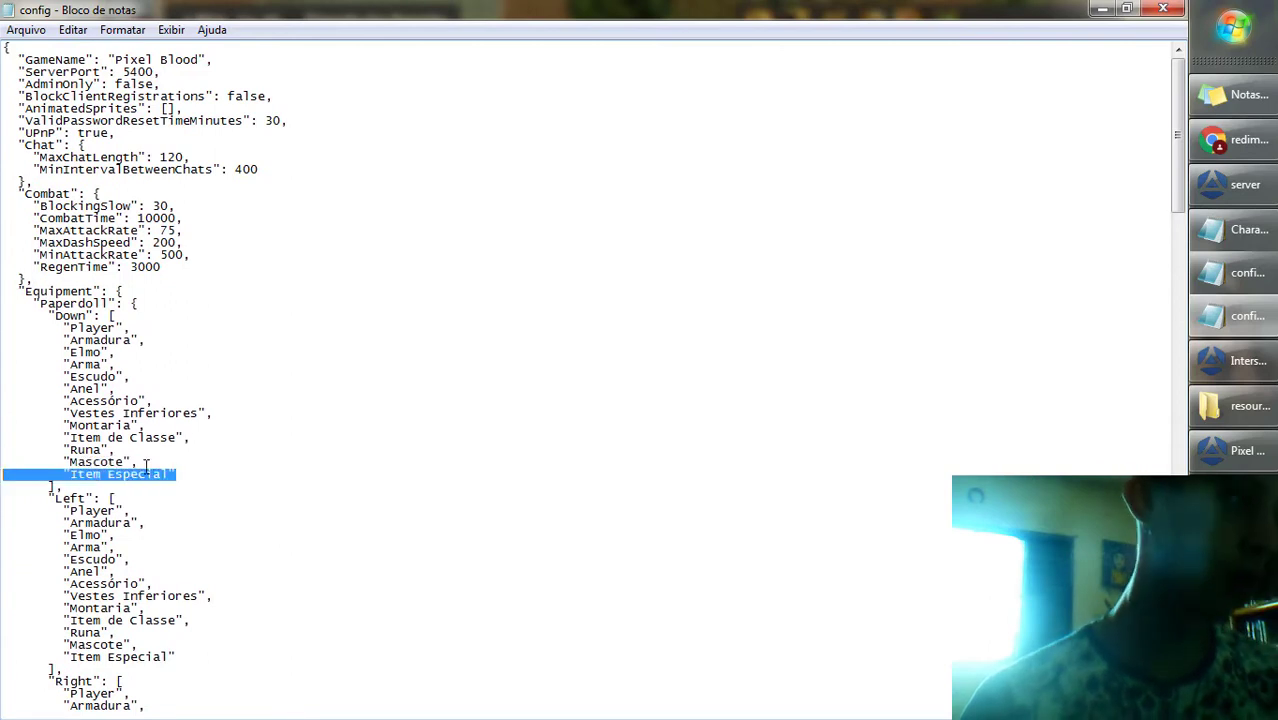
- Add an empty line after Mascote, then remove it, leaving the list unchanged
click(146, 466)
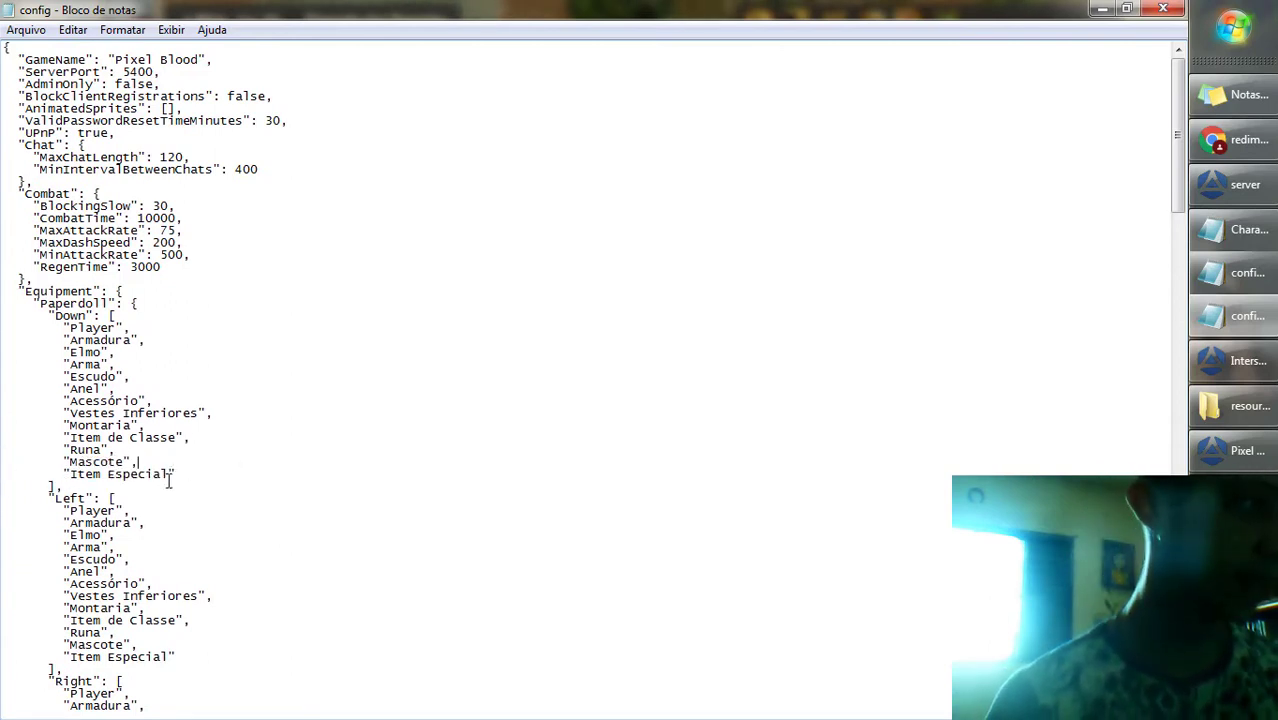
key(Return)
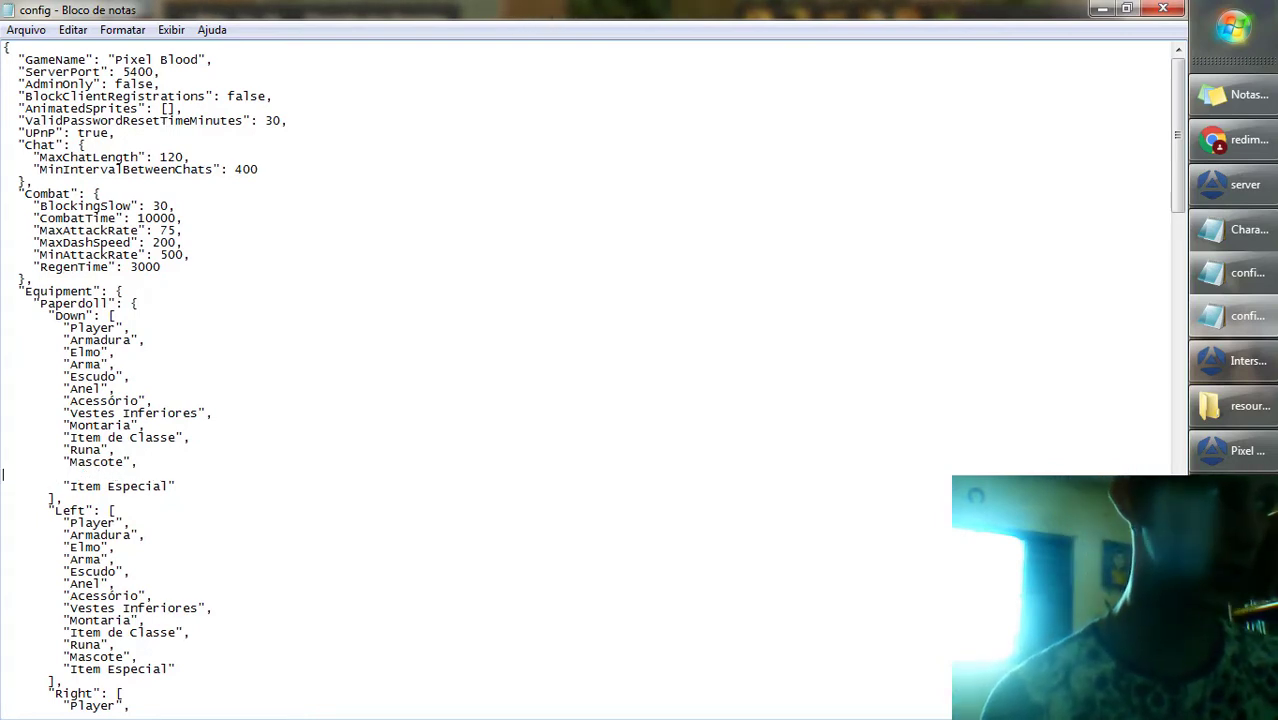
key(BackSpace)
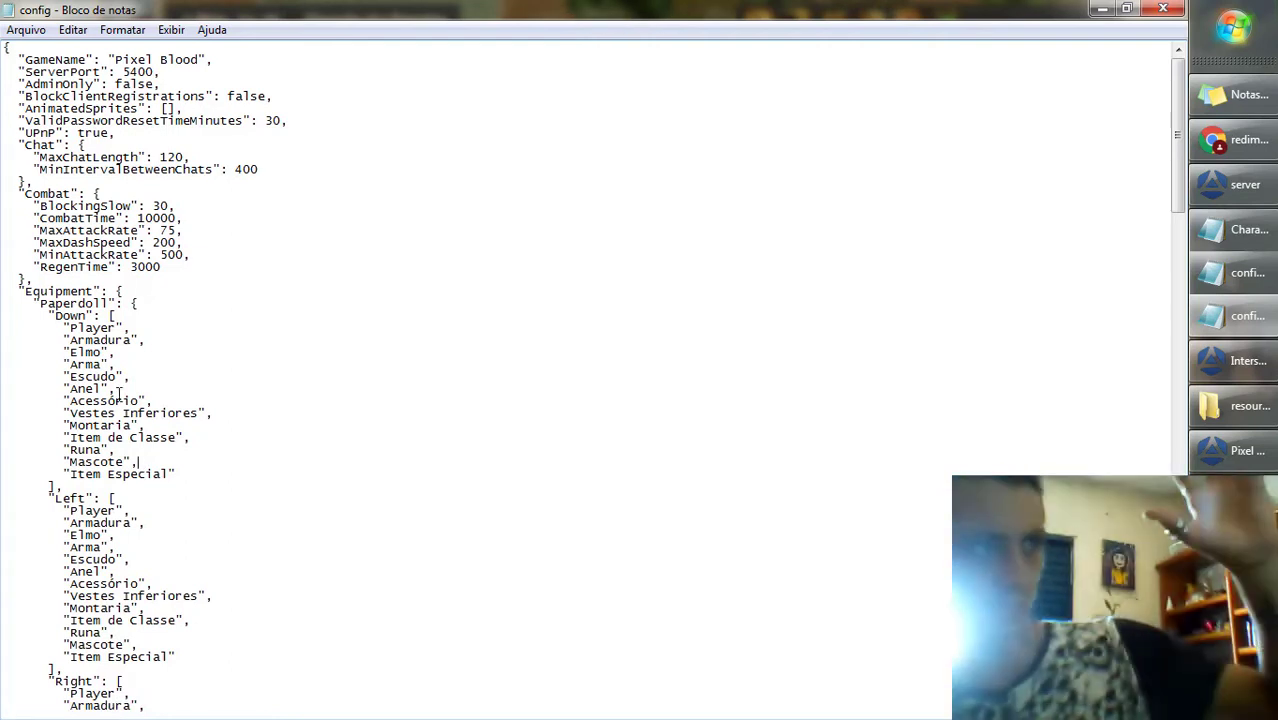
drag(115, 388, 48, 388)
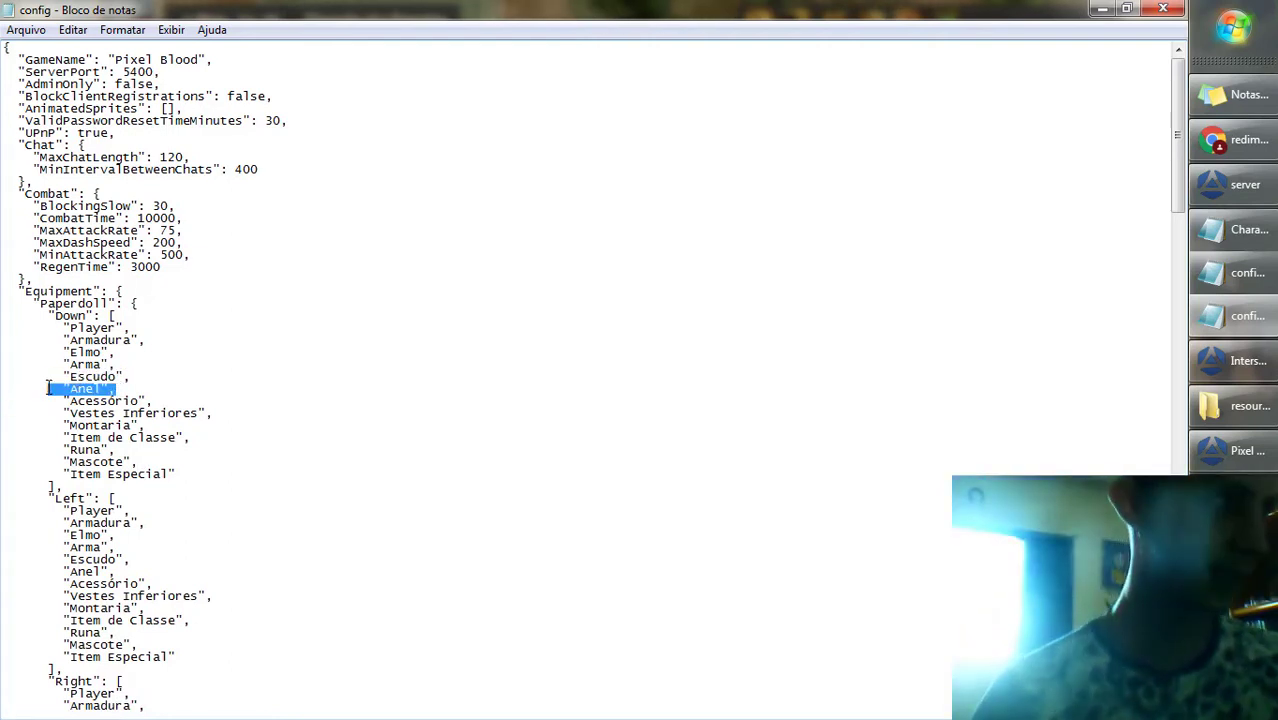
click(120, 401)
- Inspect the Paperdoll, Left and Up slot lists by selecting their lines
scroll(76, 382, down, 3)
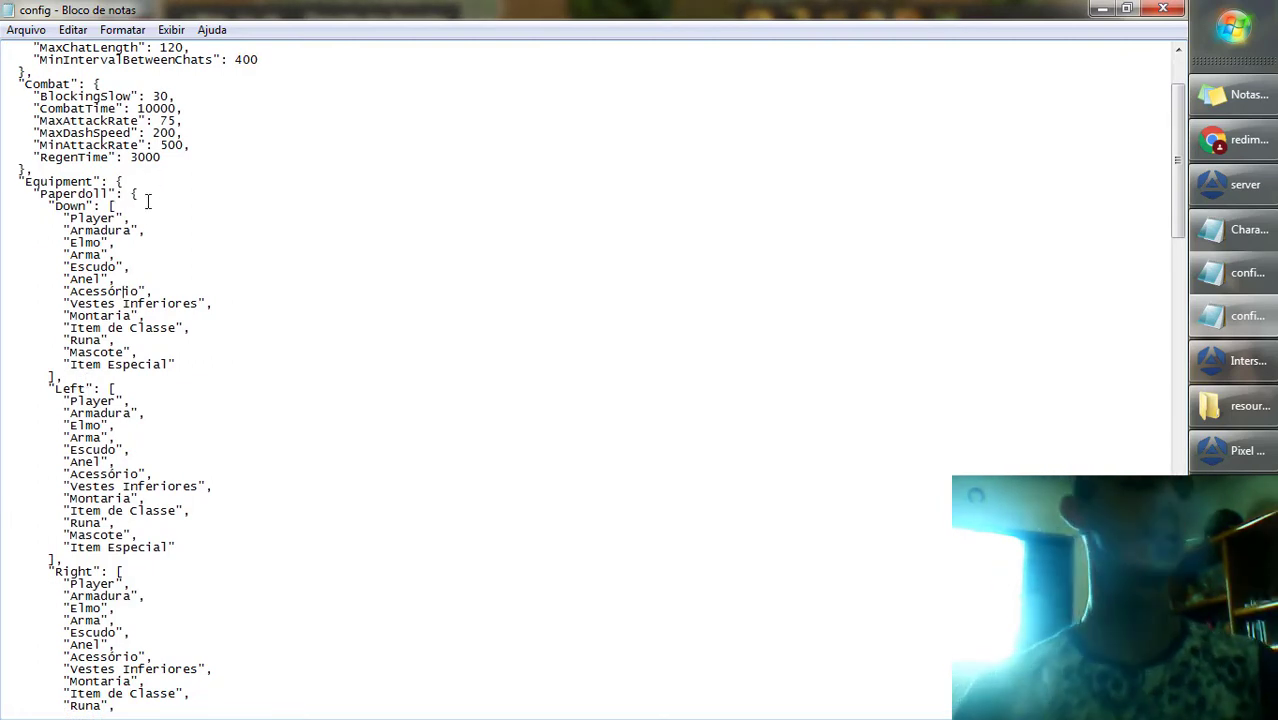
drag(35, 193, 147, 220)
drag(22, 370, 130, 402)
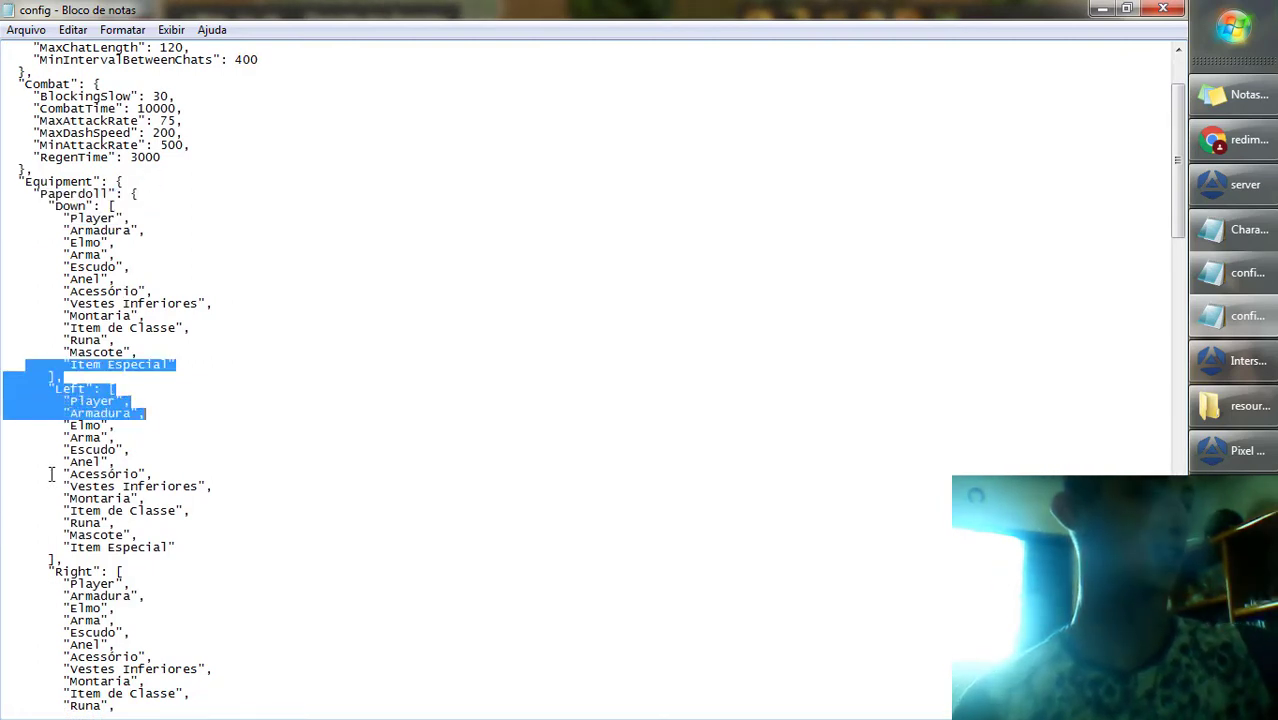
drag(30, 551, 125, 610)
scroll(205, 537, down, 7)
drag(46, 488, 164, 508)
scroll(164, 508, down, 4)
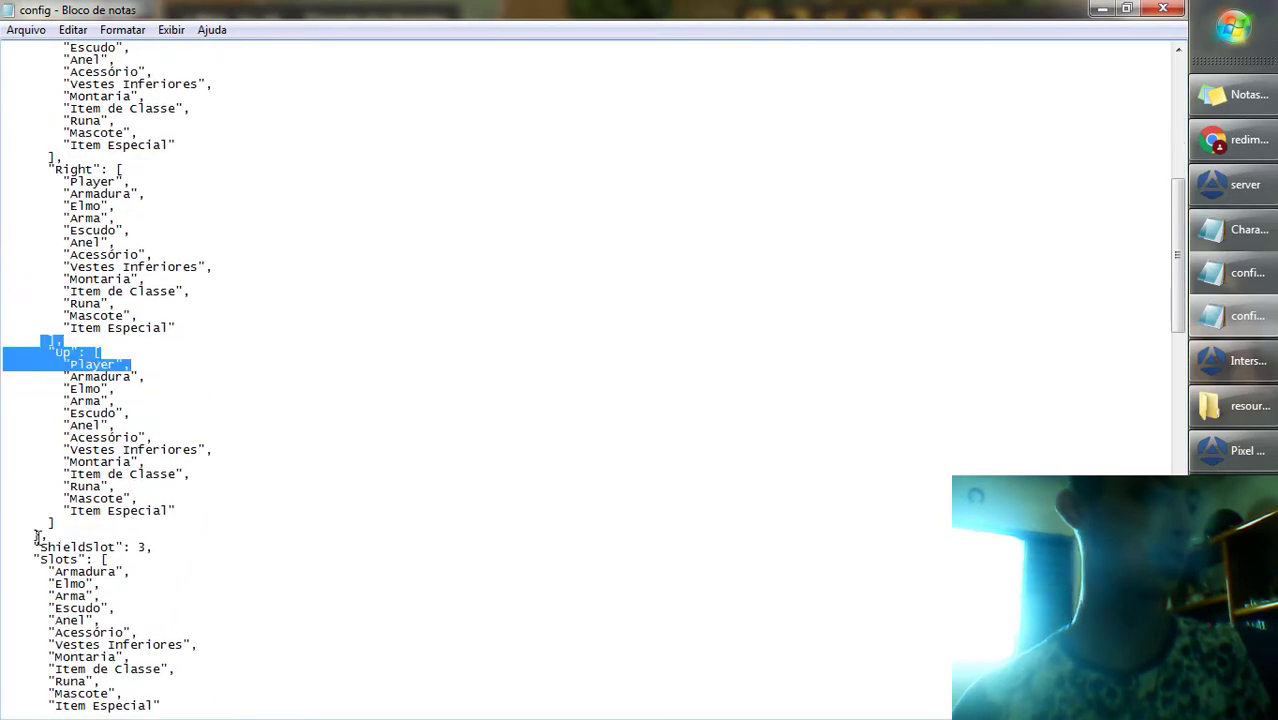
drag(42, 531, 152, 545)
- Review the remaining lists and save the config file with Arquivo > Salvar
scroll(153, 552, down, 2)
scroll(153, 552, down, 2)
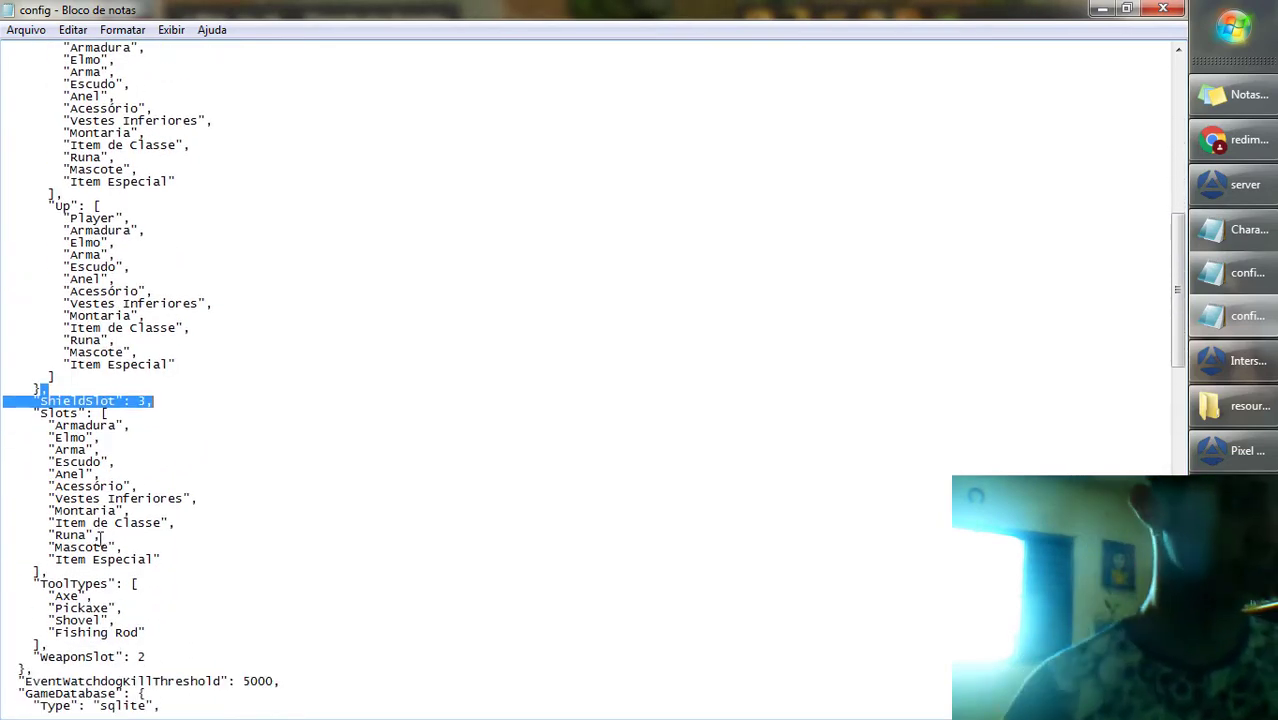
scroll(151, 577, up, 10)
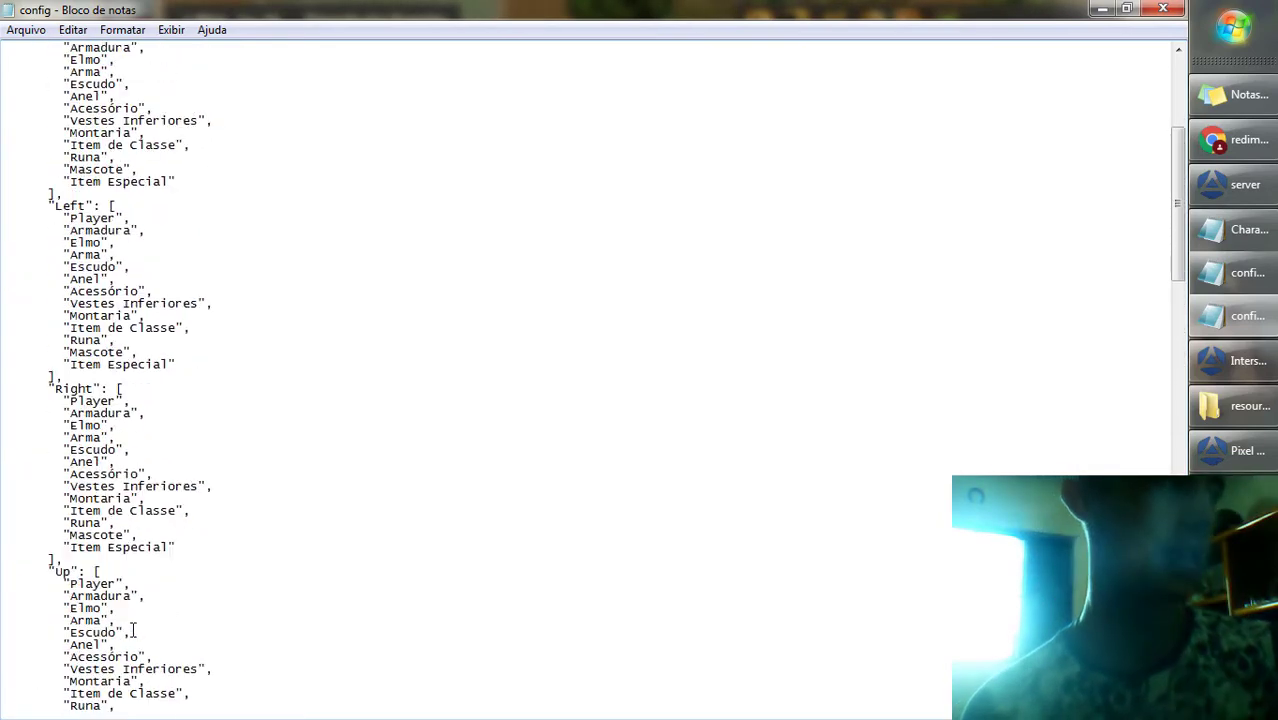
scroll(137, 625, down, 13)
drag(104, 389, 30, 146)
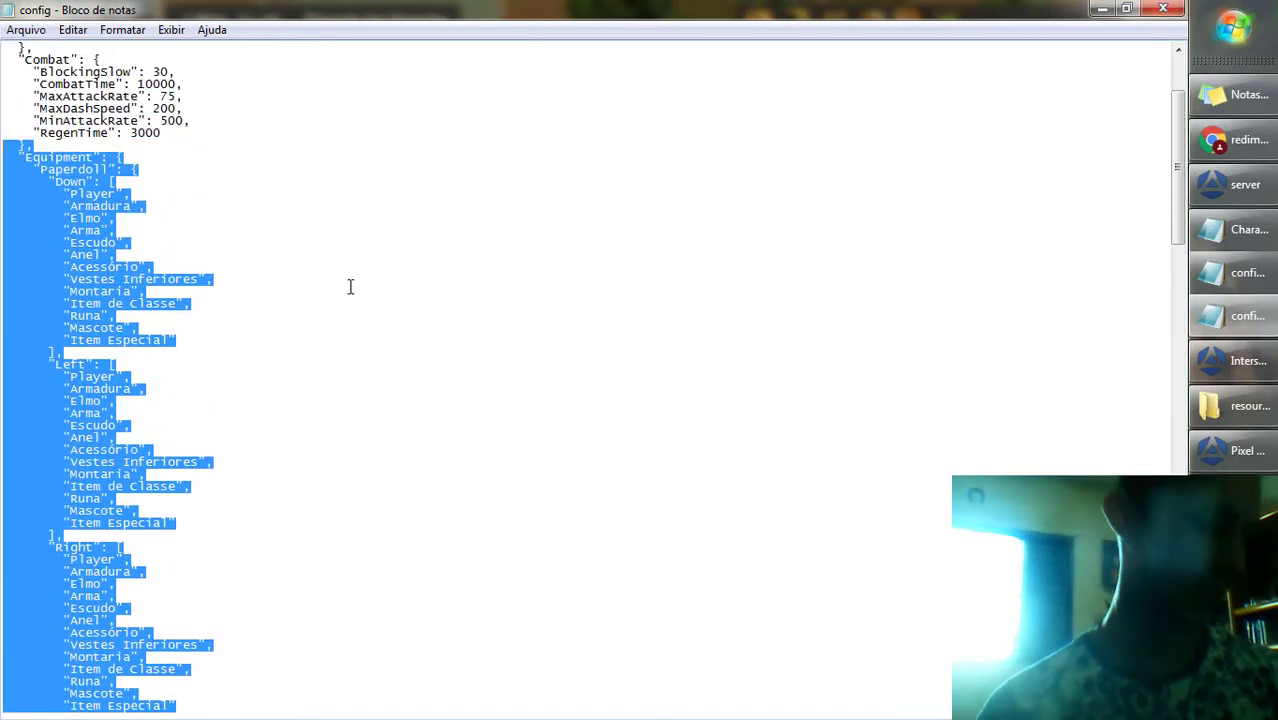
click(27, 30)
click(43, 89)
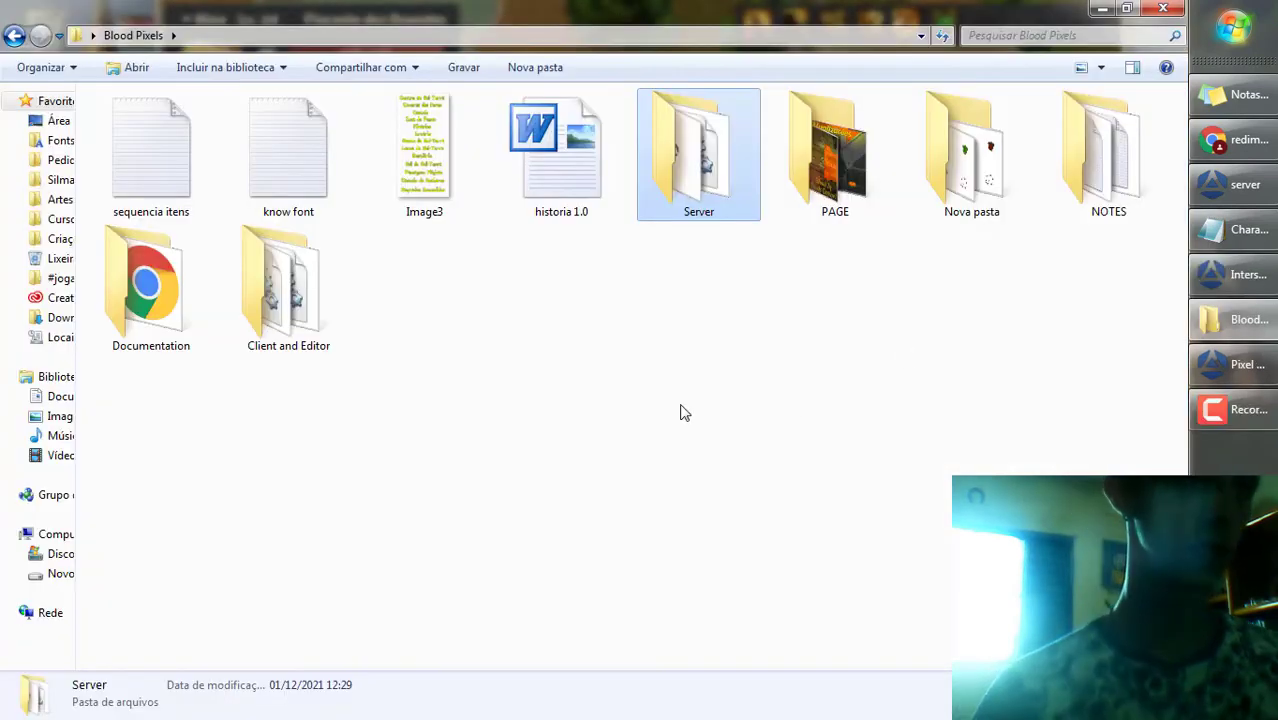
- Browse from Blood Pixels into Client and Editor\resources\gui\layouts
click(681, 411)
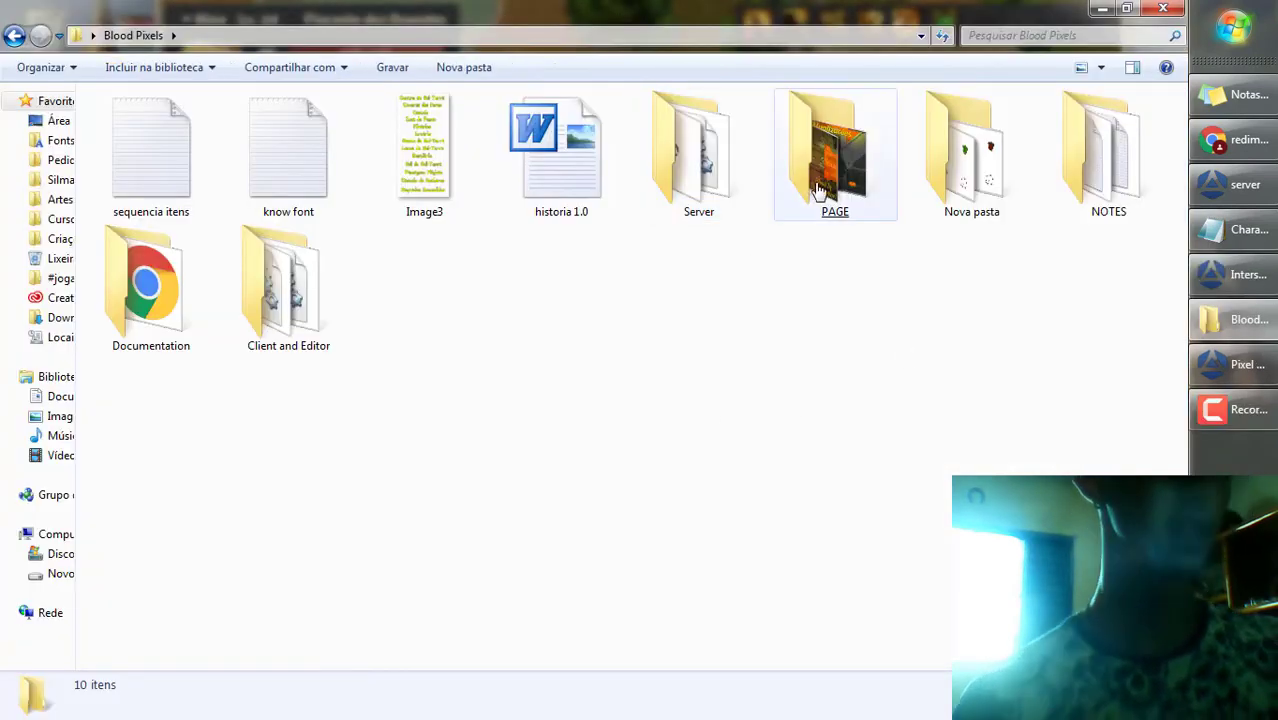
click(343, 348)
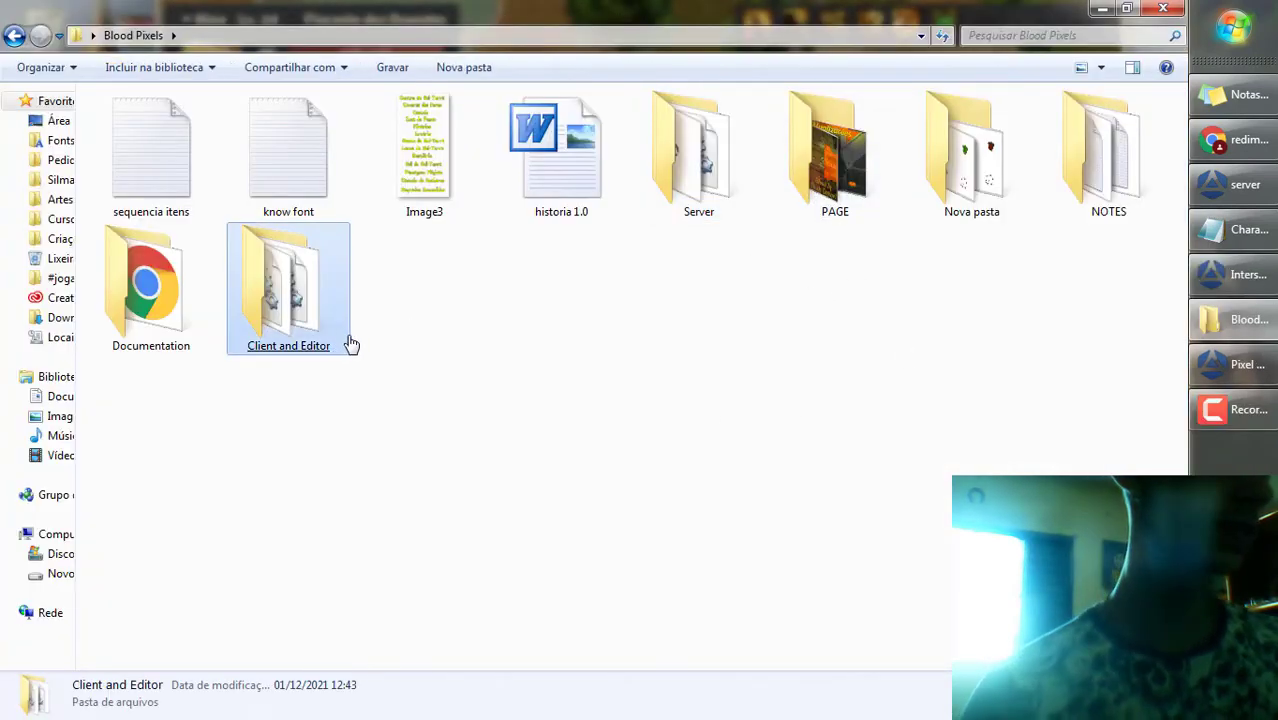
double_click(285, 308)
double_click(229, 170)
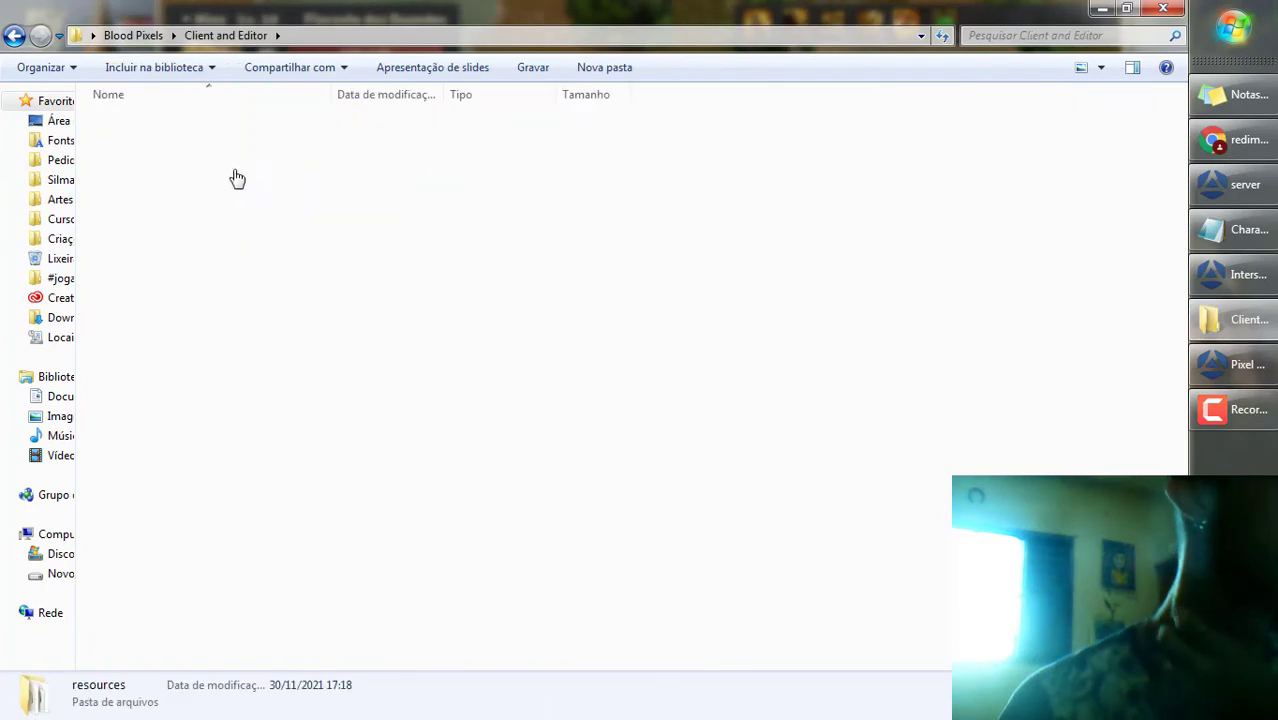
double_click(151, 222)
double_click(140, 185)
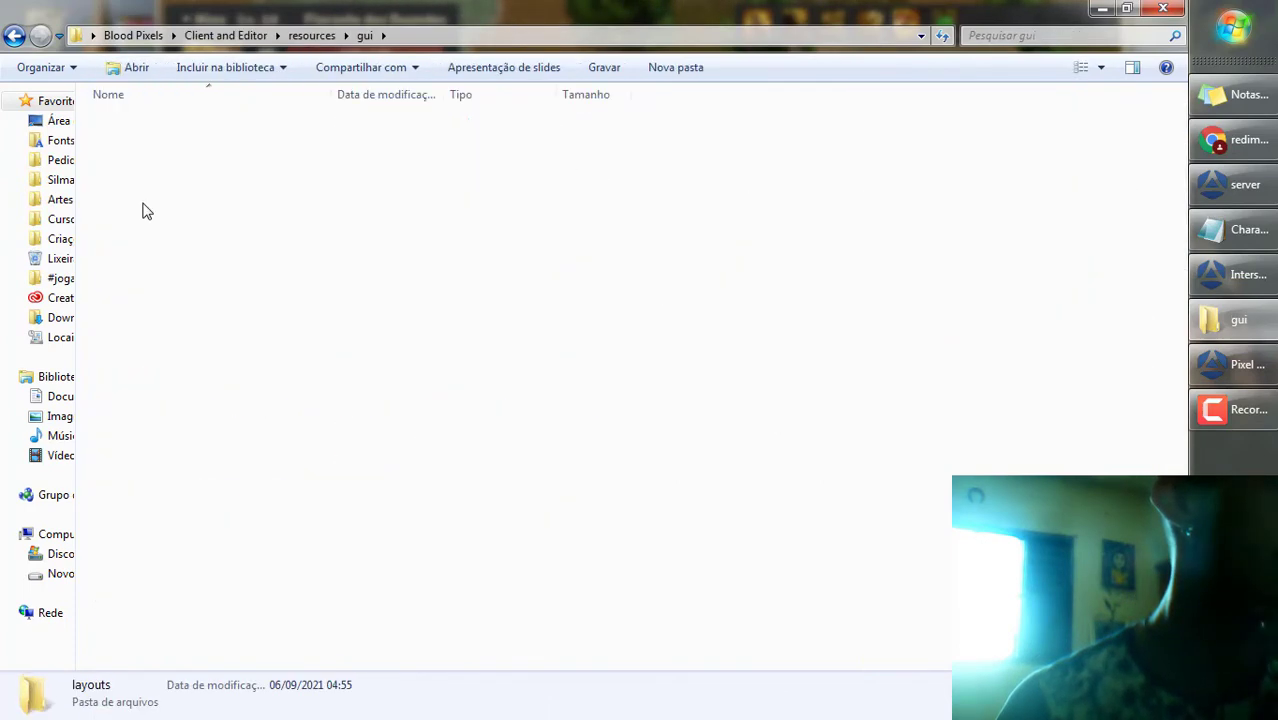
- Find the game layouts folder and bring the CharacterWindow file in Notepad to the front
double_click(127, 141)
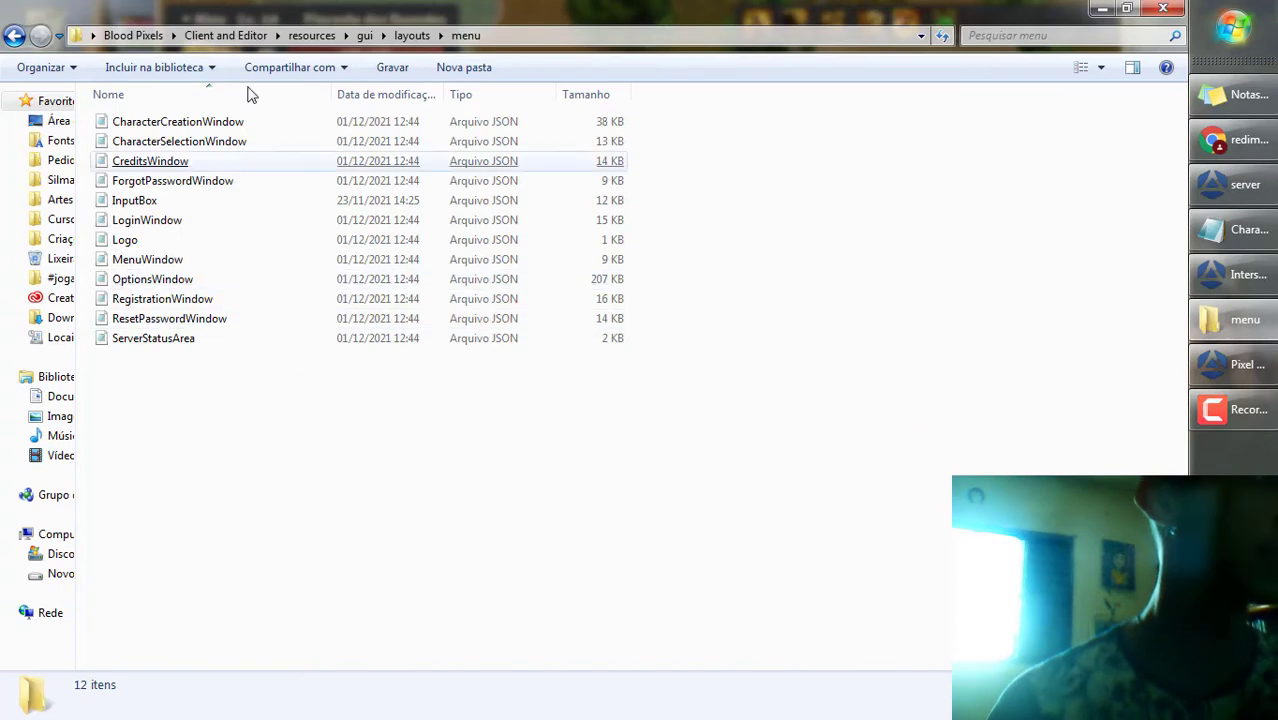
click(410, 36)
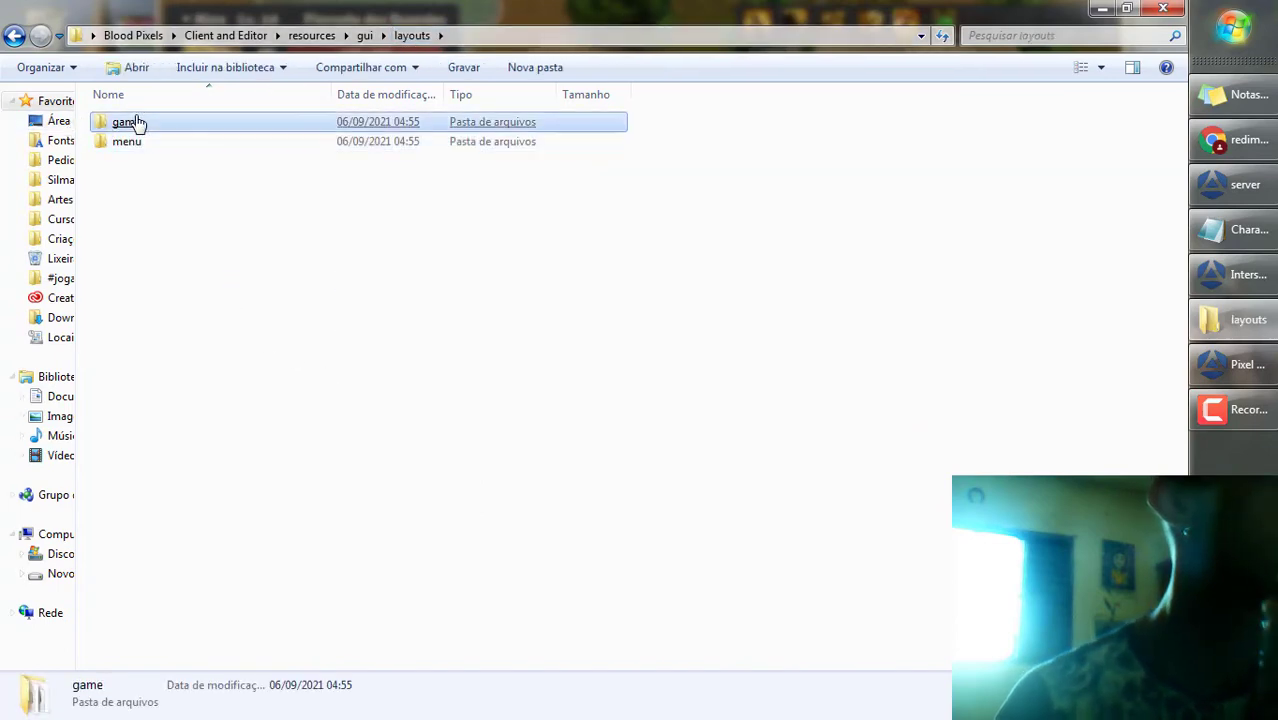
double_click(128, 122)
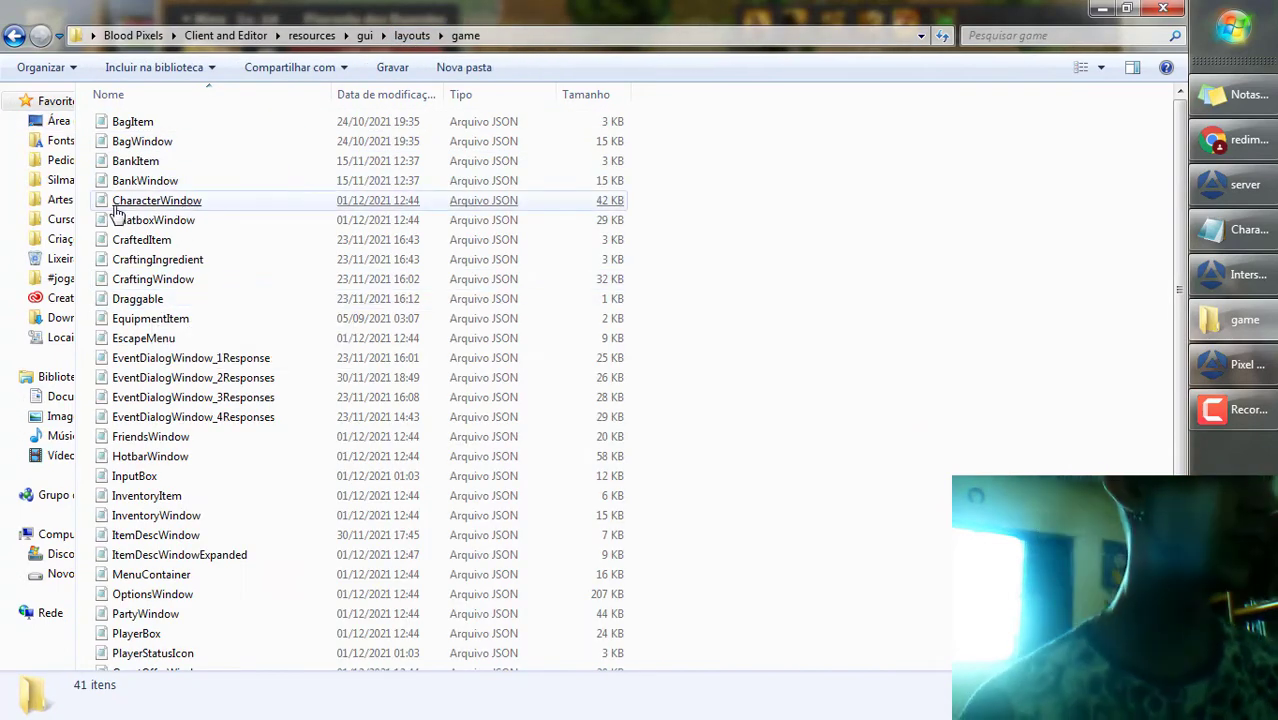
click(1233, 230)
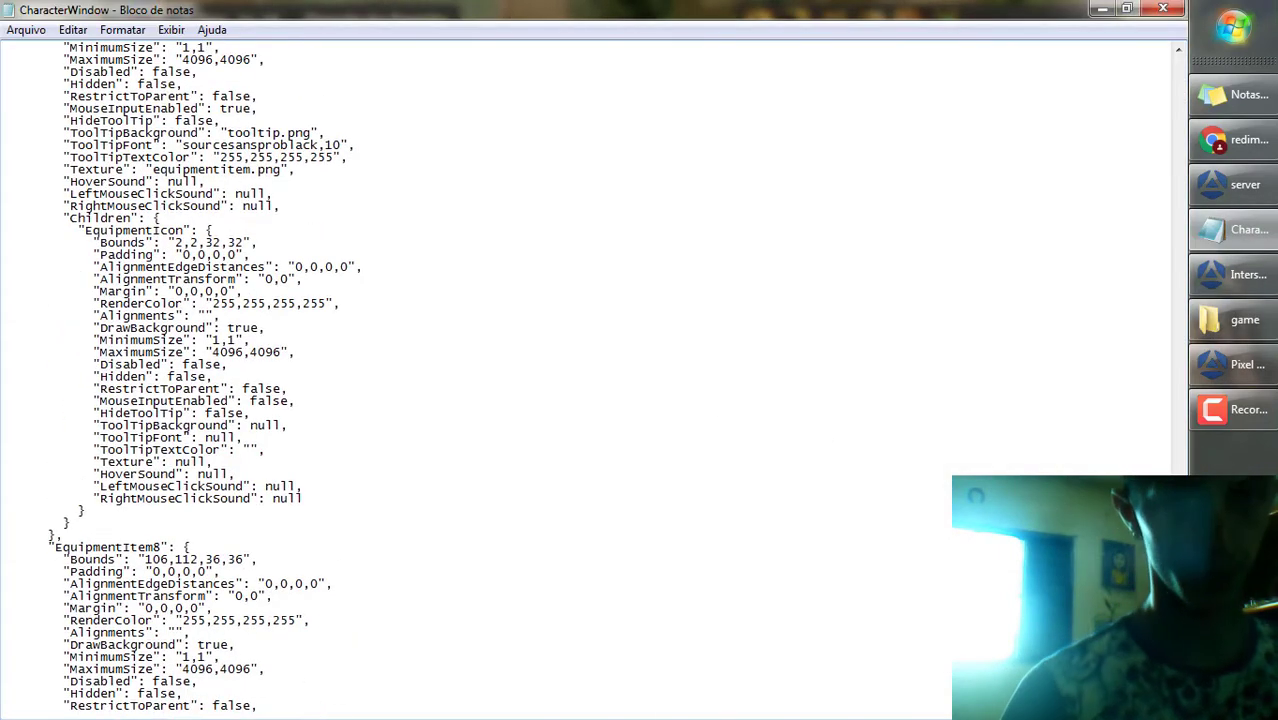
scroll(1087, 228, up, 15)
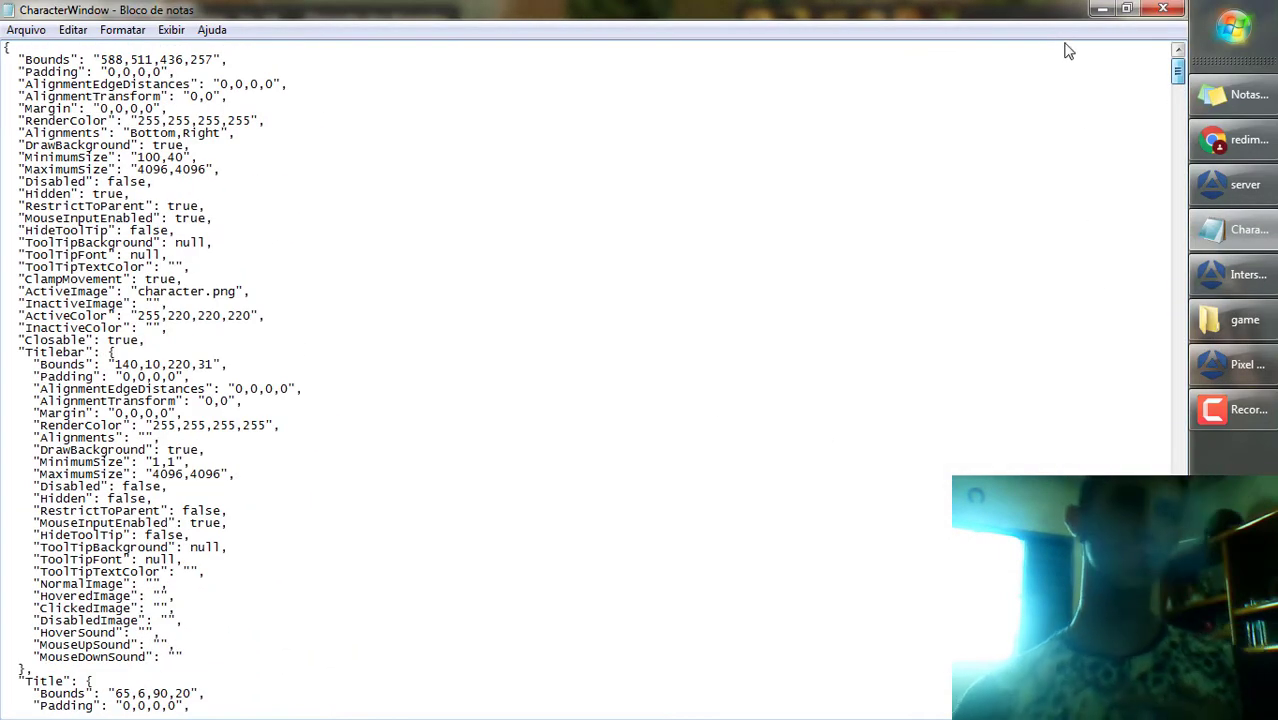
drag(1073, 73, 1178, 700)
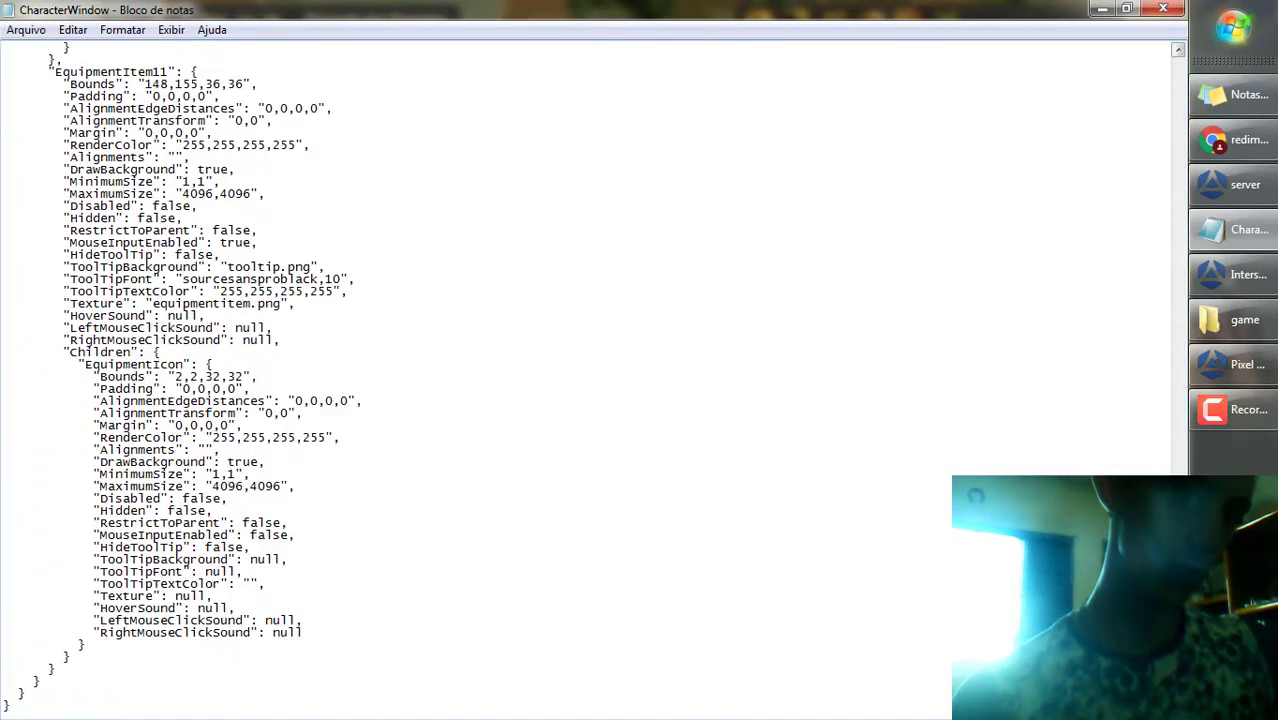
scroll(135, 572, up, 6)
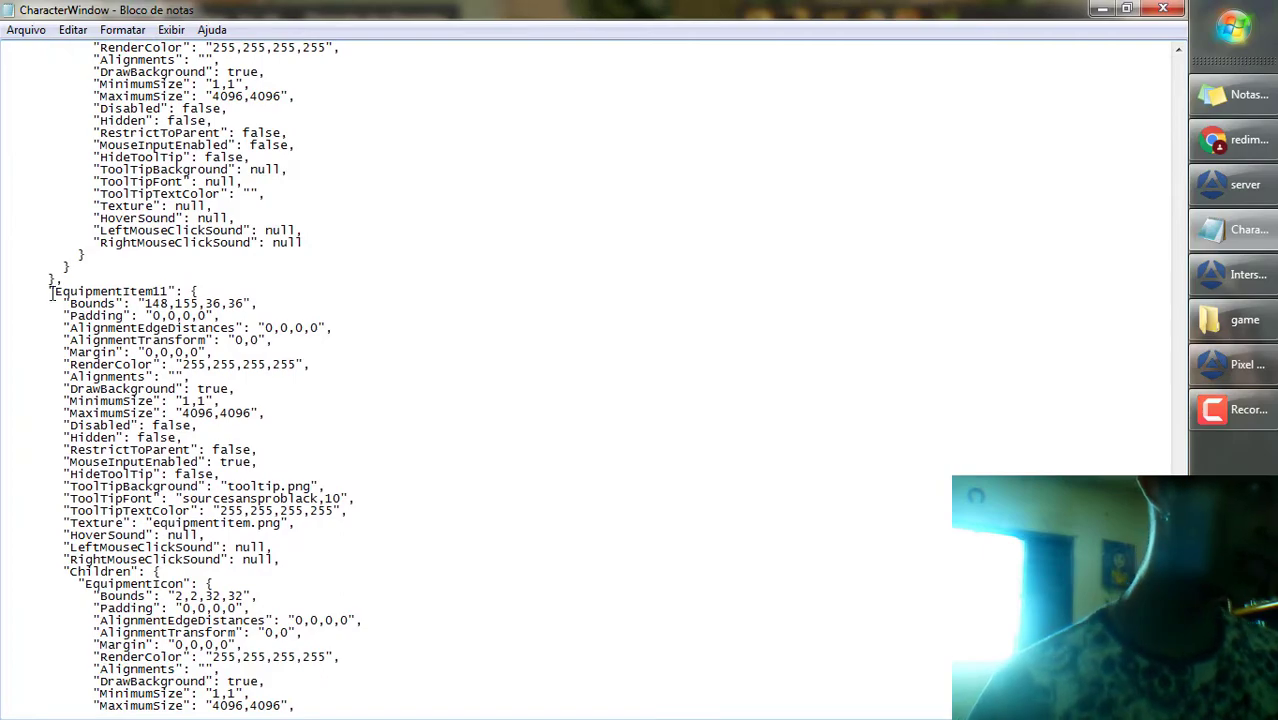
drag(50, 291, 198, 291)
scroll(263, 472, up, 12)
scroll(261, 479, up, 13)
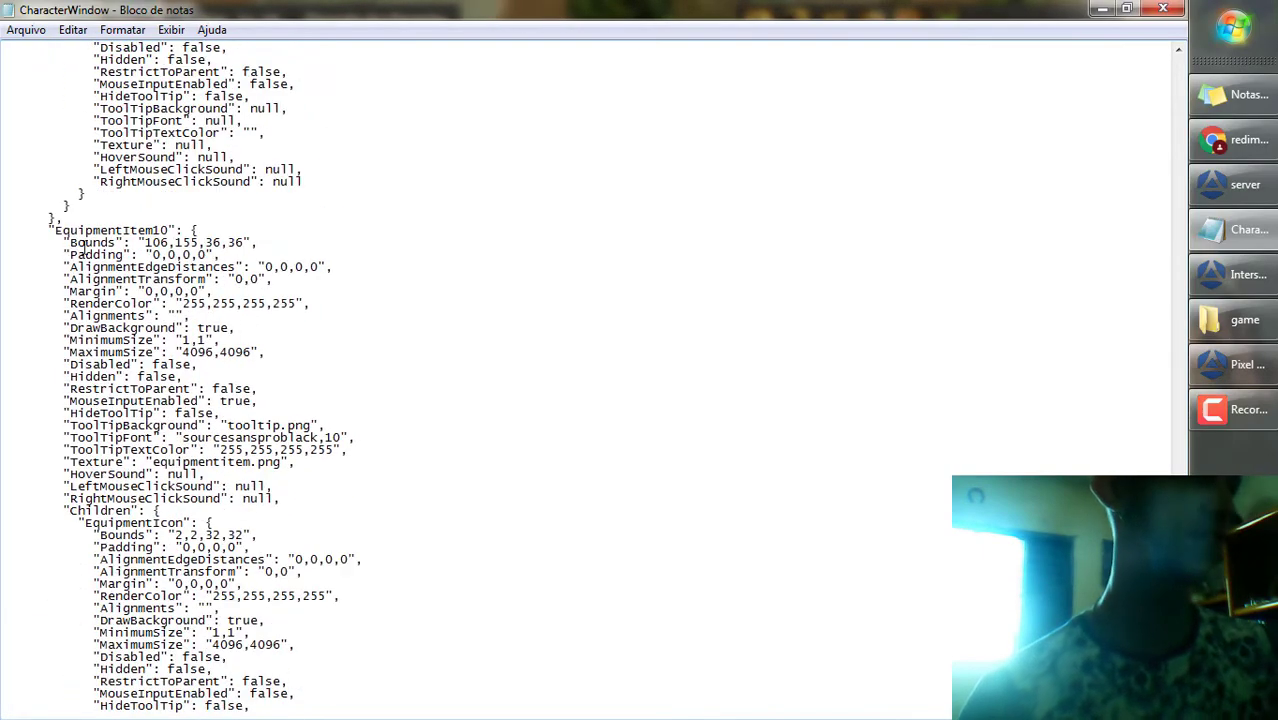
scroll(125, 343, up, 20)
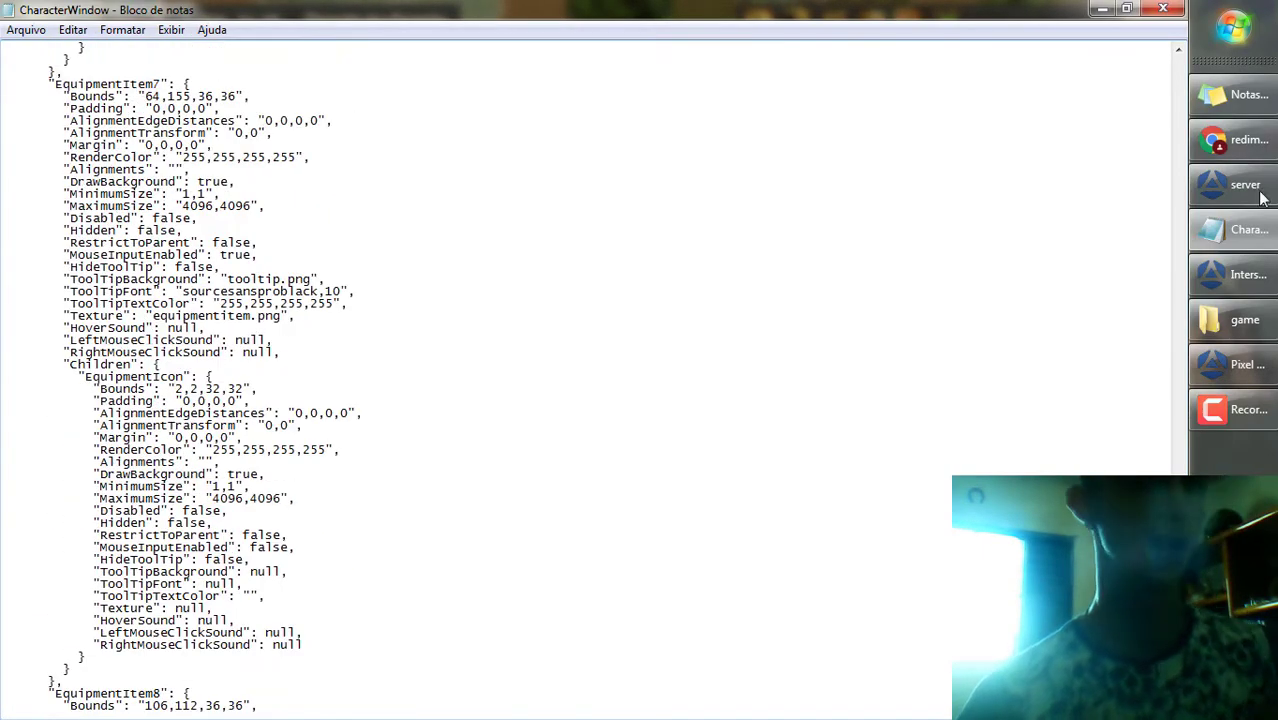
drag(1177, 530, 1178, 463)
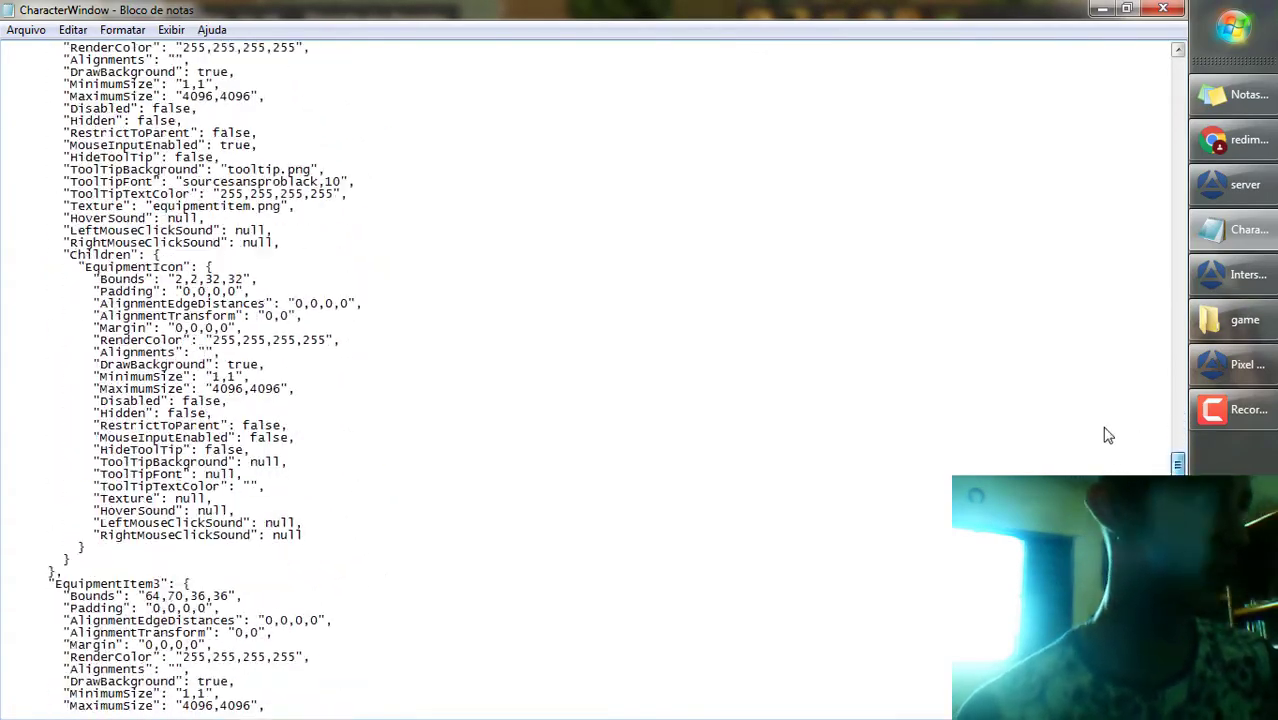
drag(1108, 436, 1095, 354)
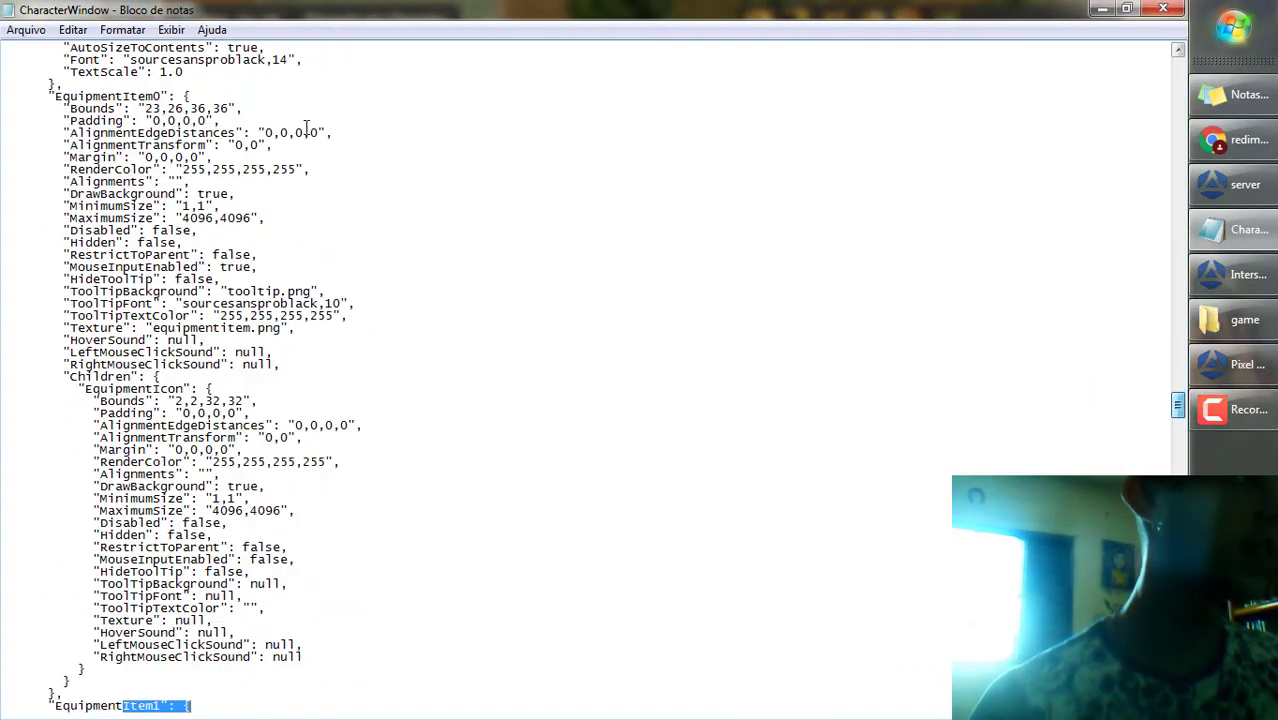
drag(48, 96, 212, 108)
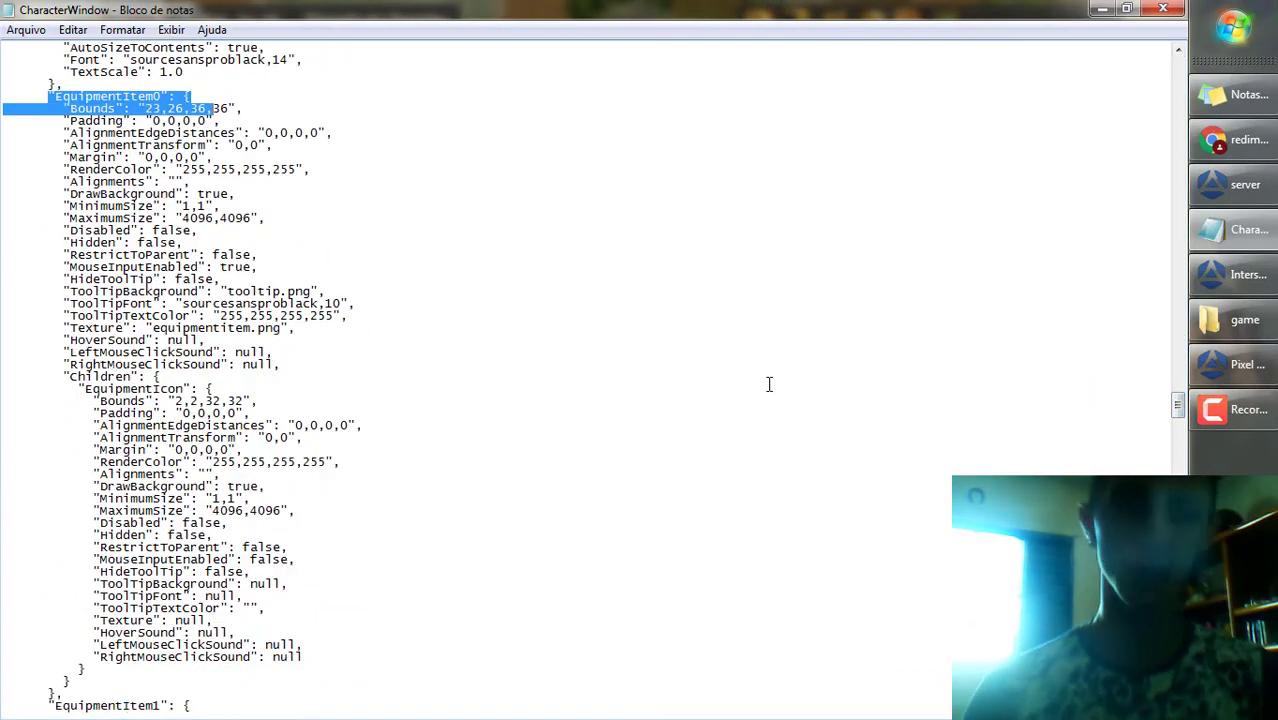
scroll(756, 499, down, 20)
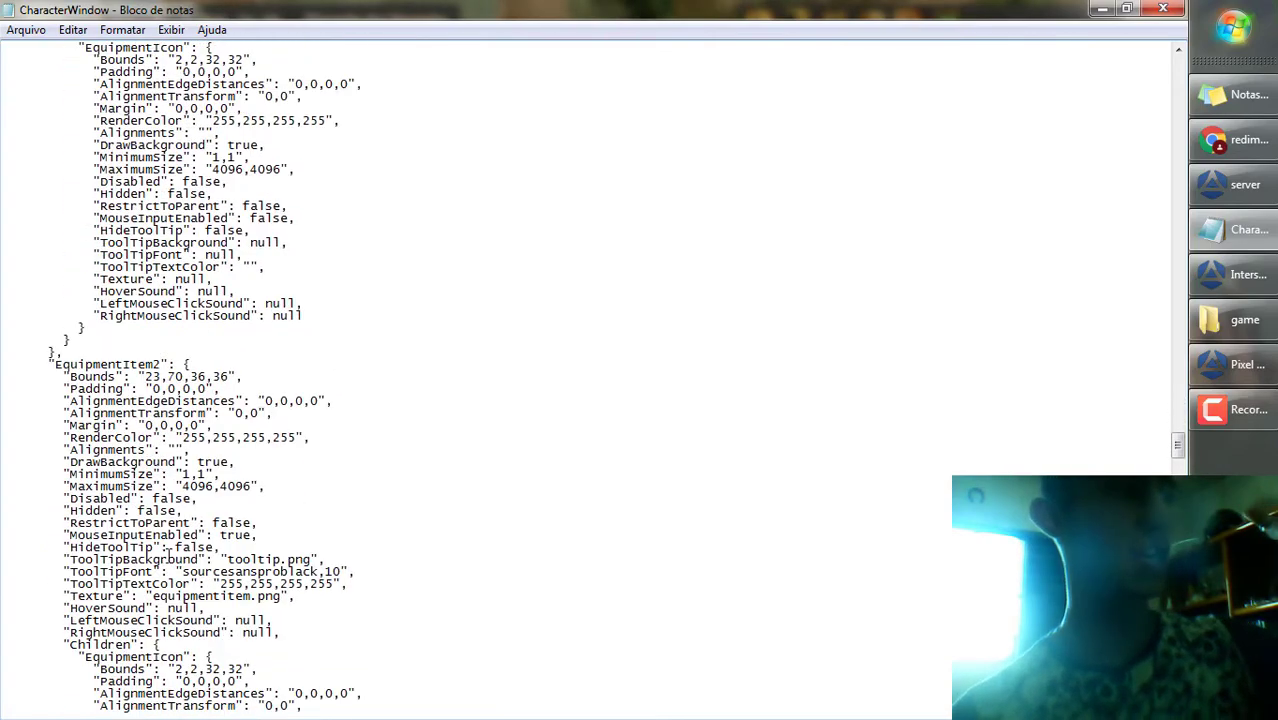
scroll(168, 548, down, 20)
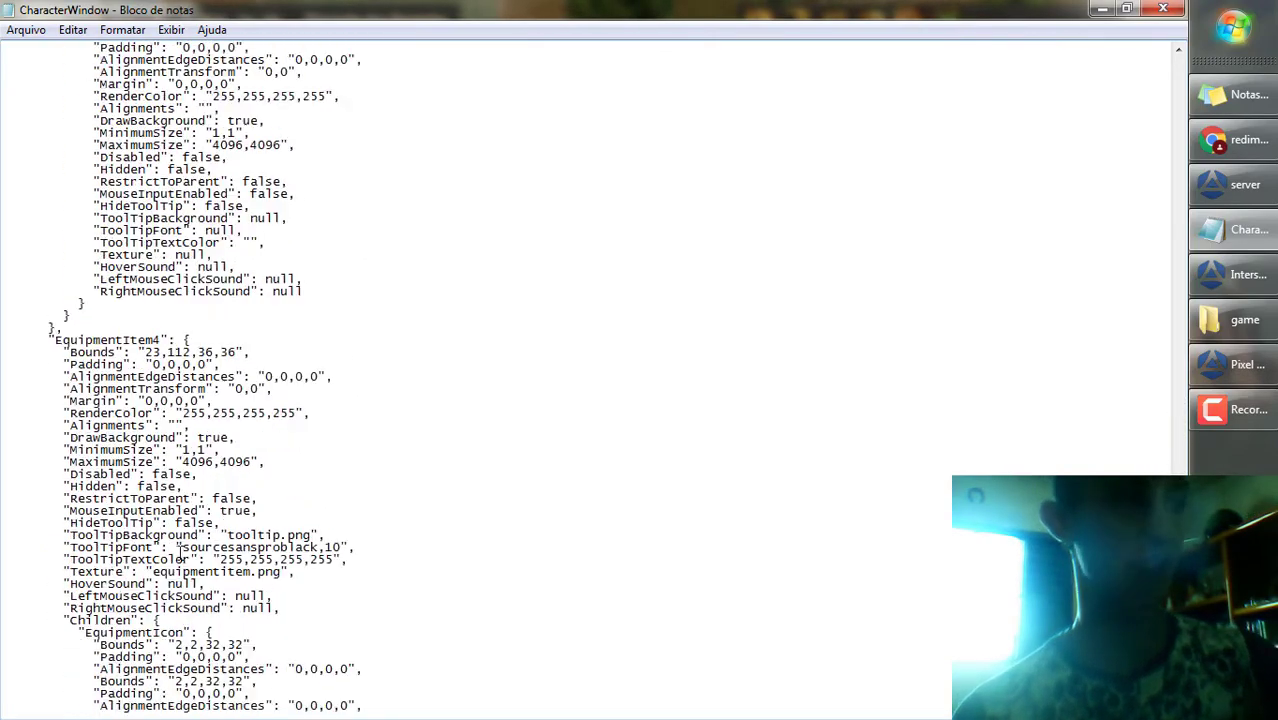
scroll(181, 548, down, 4)
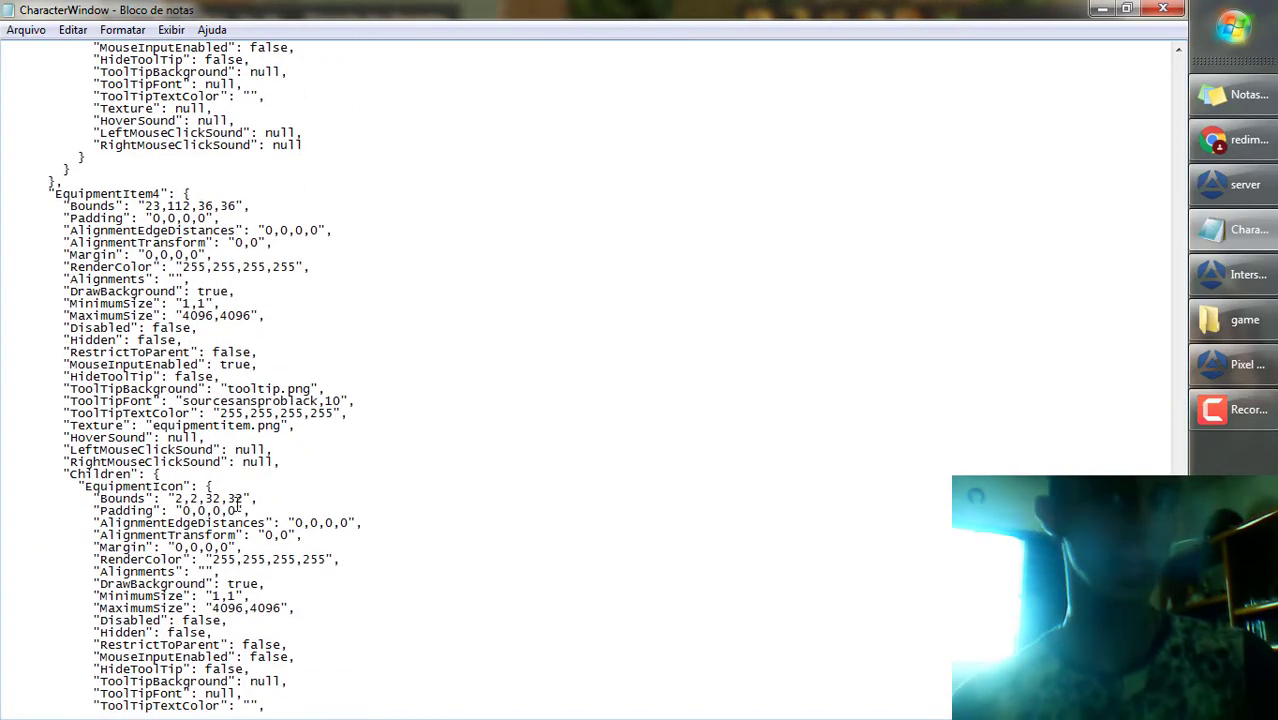
scroll(248, 492, down, 10)
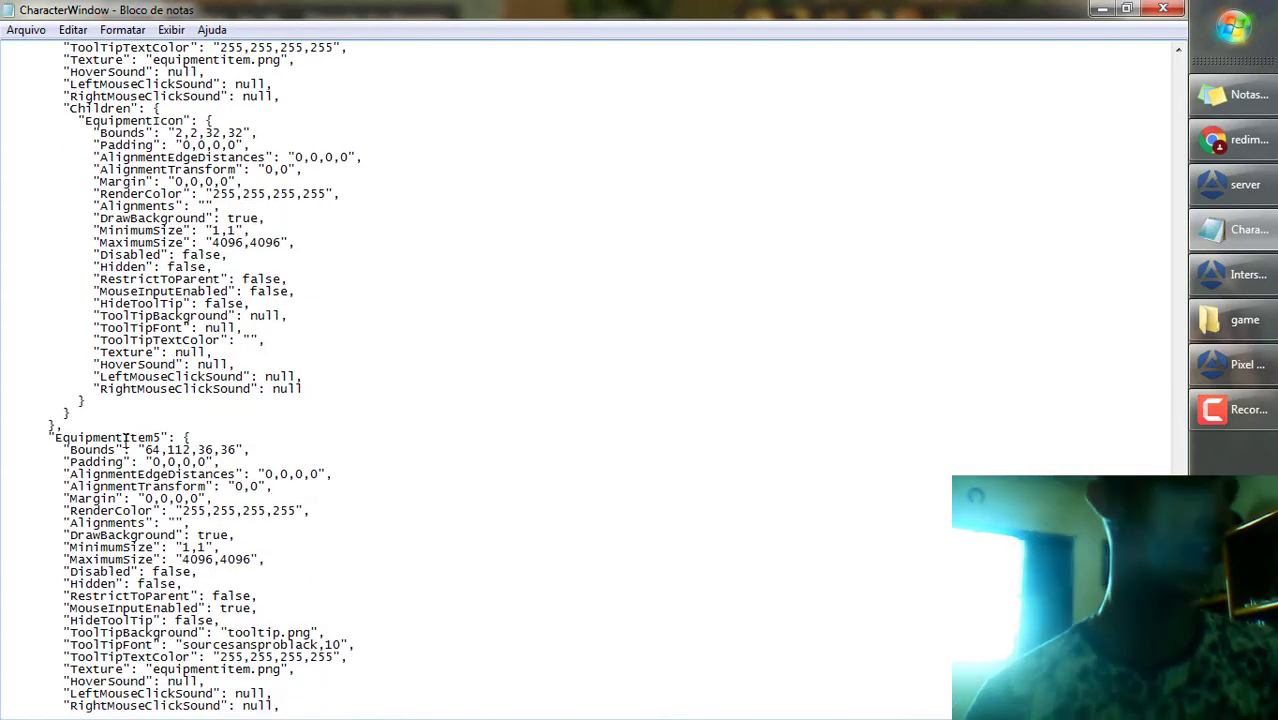
double_click(125, 440)
scroll(451, 442, down, 20)
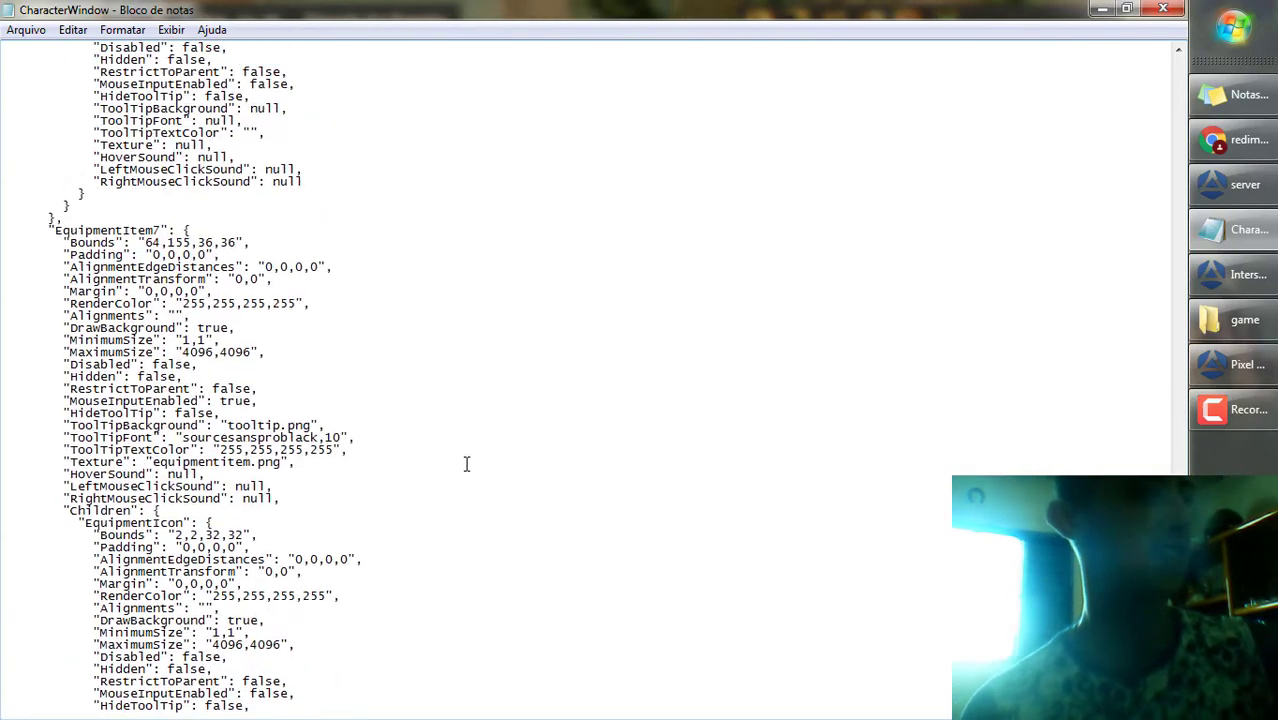
scroll(466, 463, down, 20)
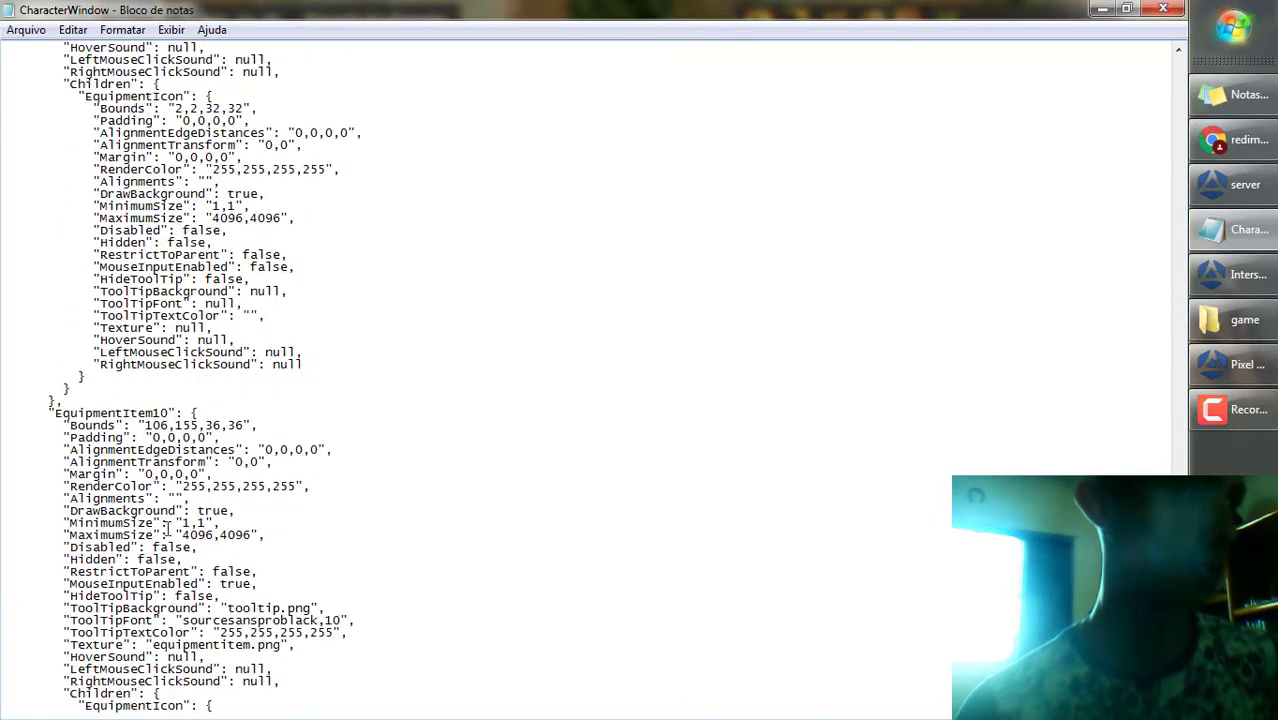
drag(93, 426, 237, 385)
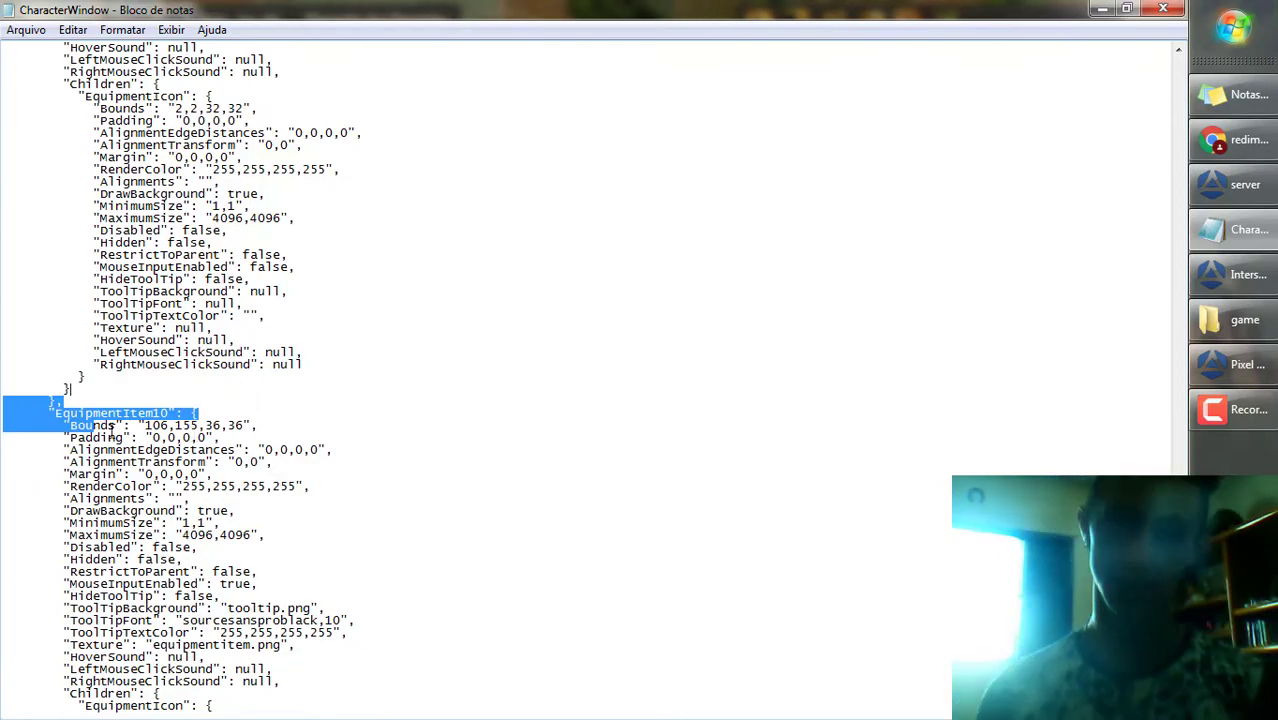
click(113, 426)
scroll(125, 450, down, 20)
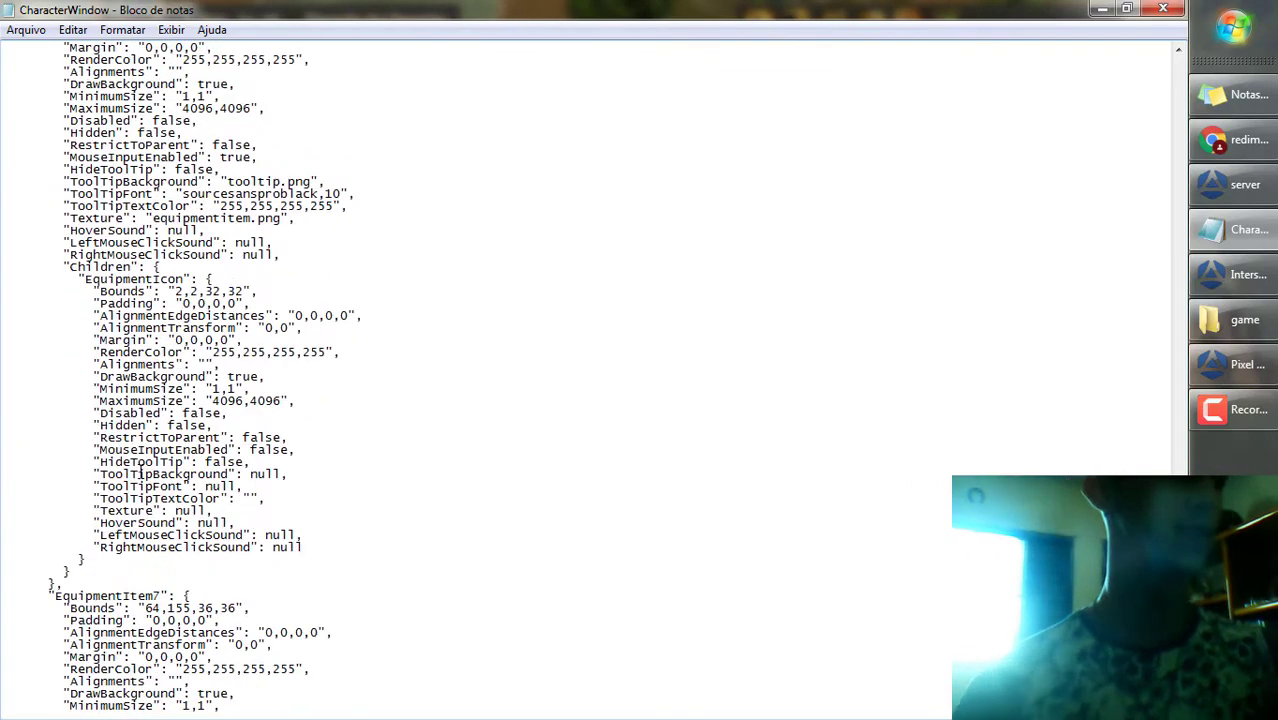
scroll(140, 473, down, 4)
scroll(160, 446, down, 20)
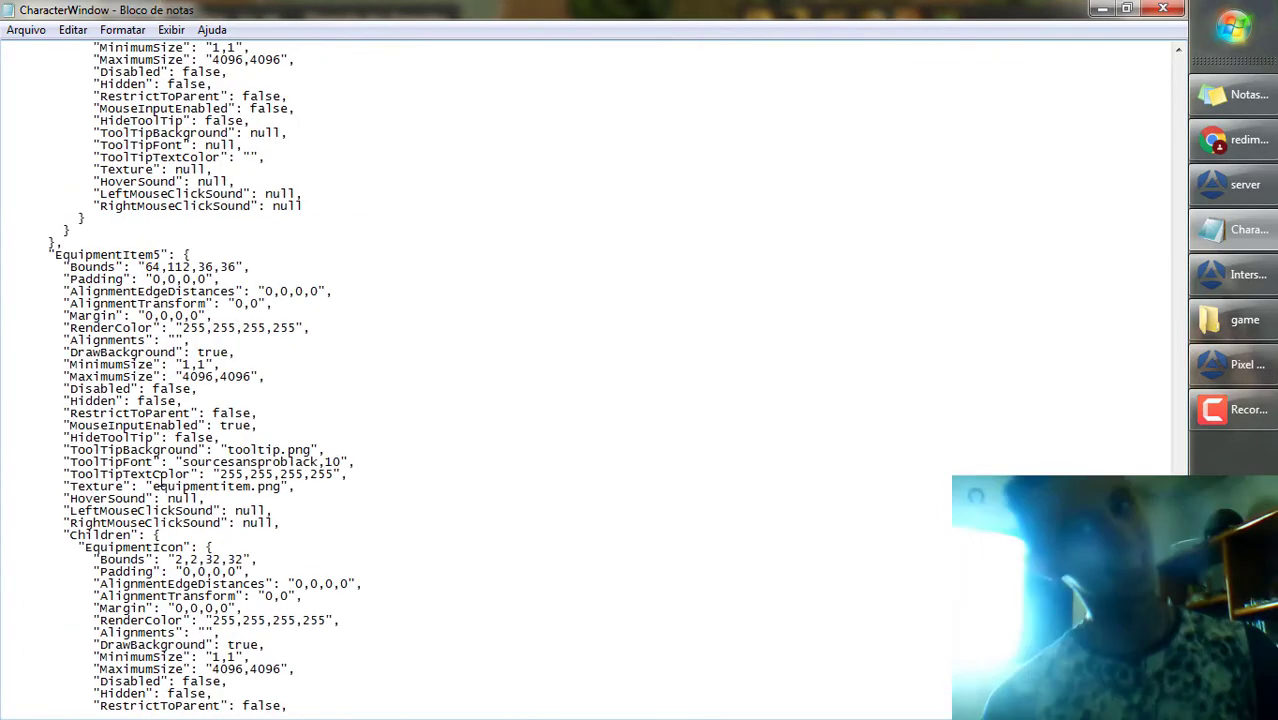
scroll(131, 367, down, 18)
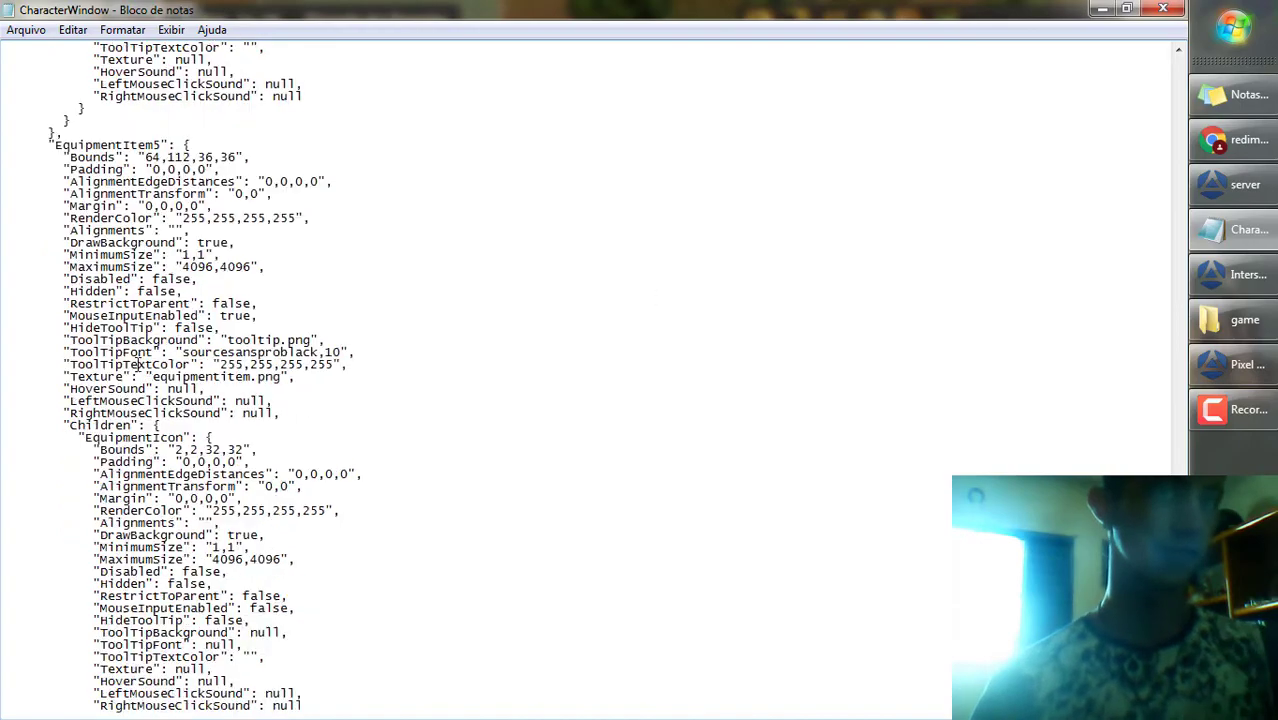
scroll(153, 401, up, 10)
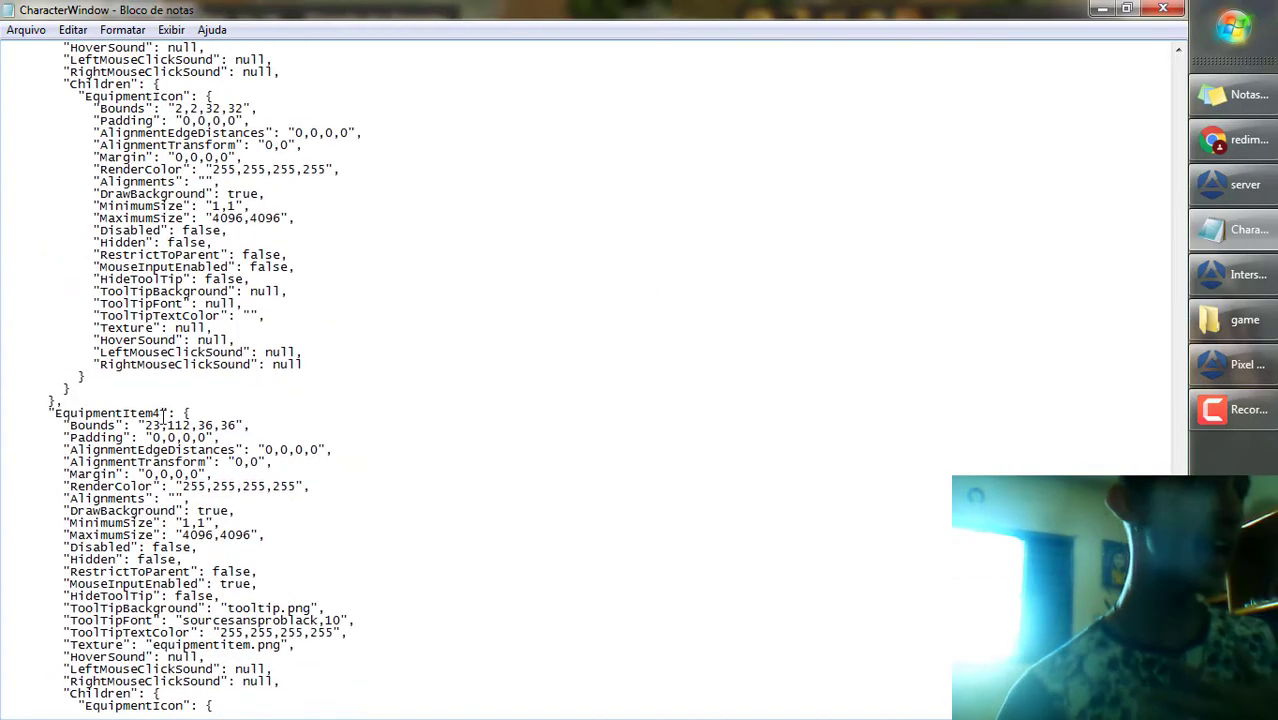
scroll(227, 482, down, 4)
- Paste the copied EquipmentItem4 block near the end of CharacterWindow
scroll(227, 482, down, 3)
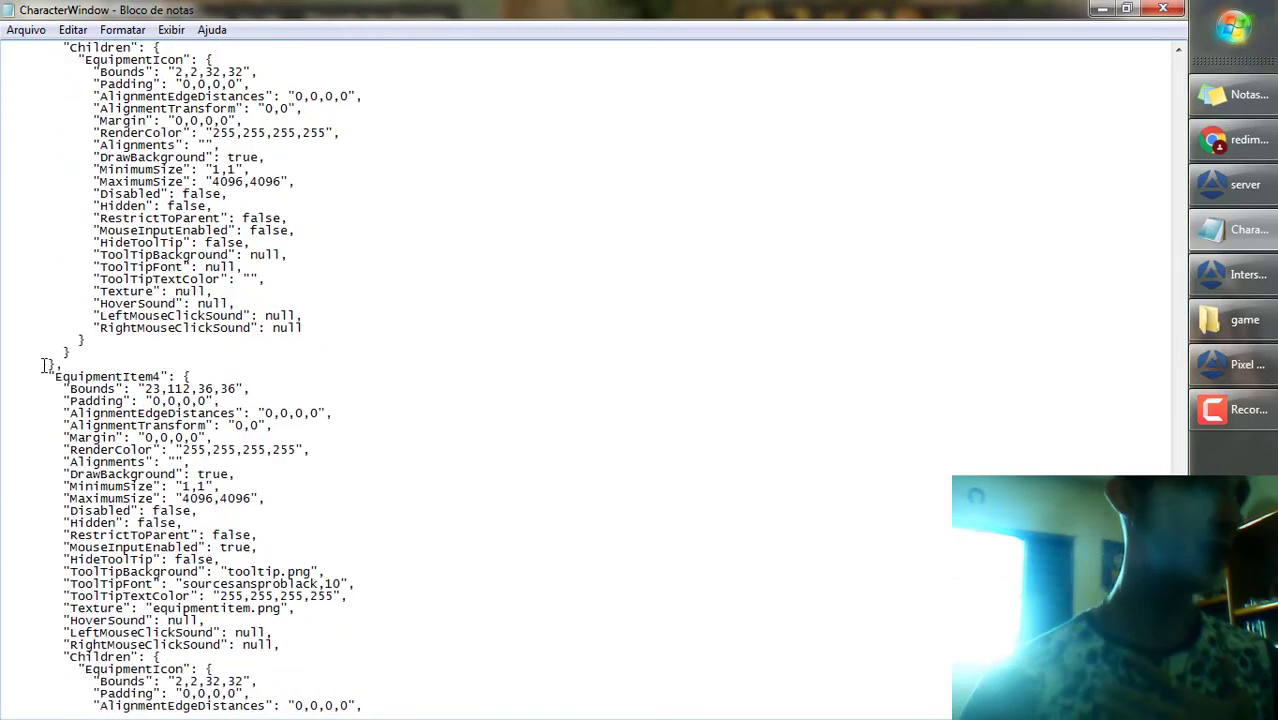
drag(46, 362, 60, 632)
key(ctrl+c)
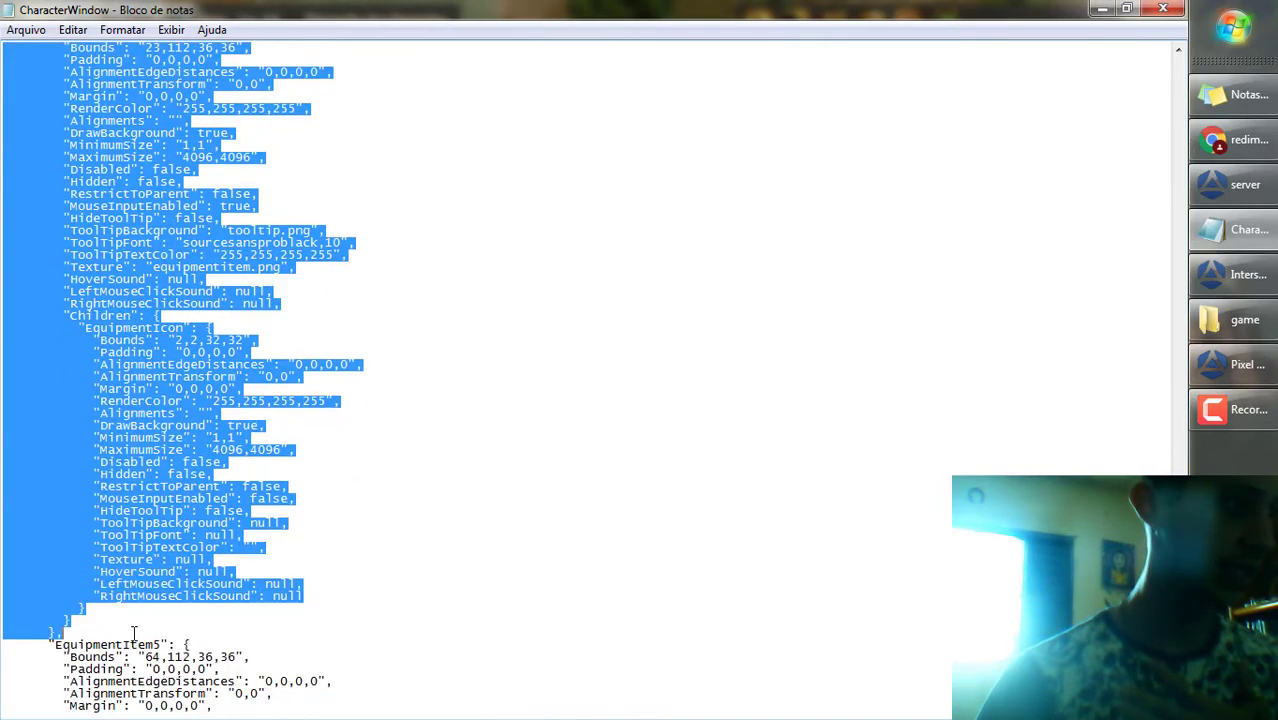
scroll(317, 489, up, 5)
scroll(340, 506, down, 5)
scroll(343, 530, down, 1)
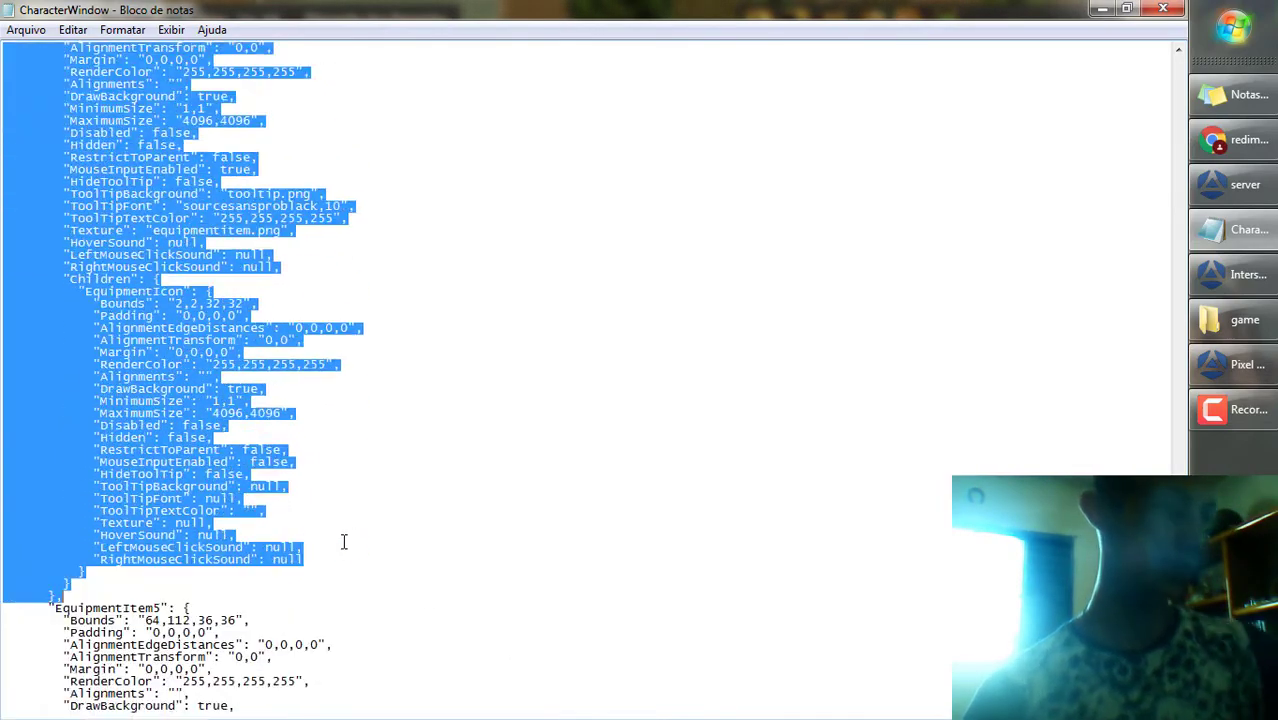
scroll(320, 466, up, 5)
scroll(330, 470, down, 20)
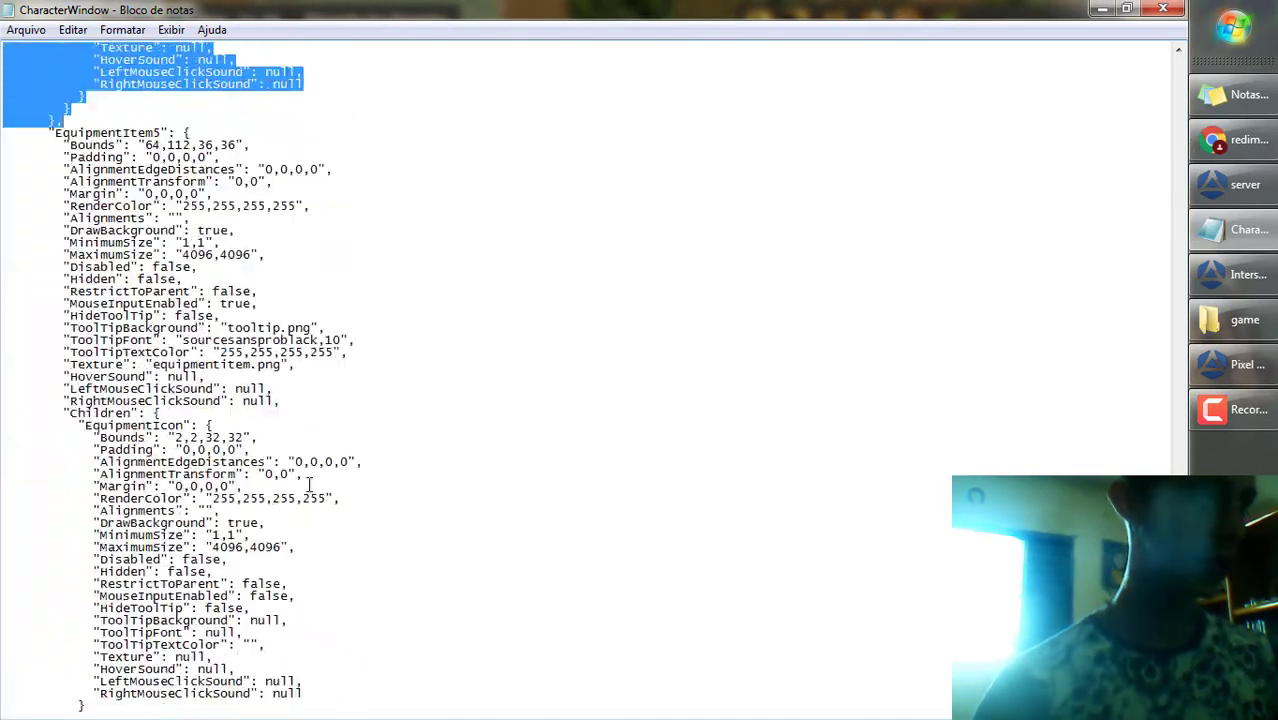
scroll(210, 328, down, 20)
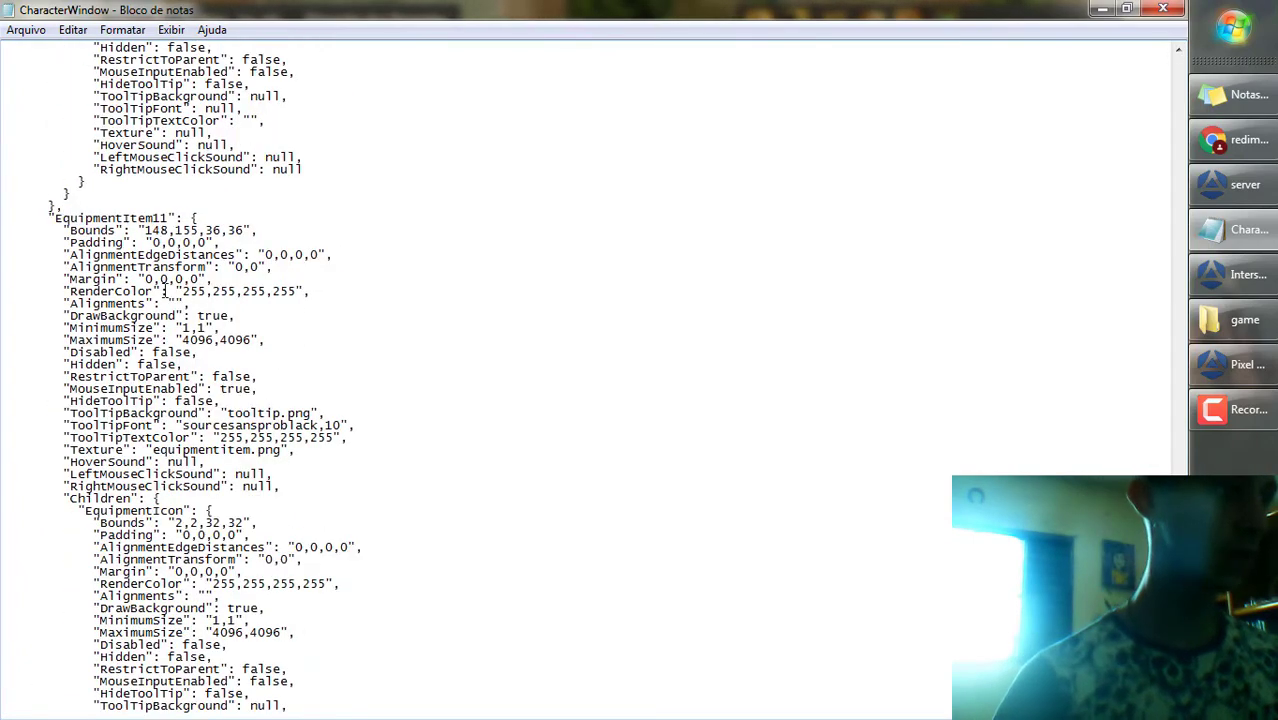
scroll(282, 620, down, 4)
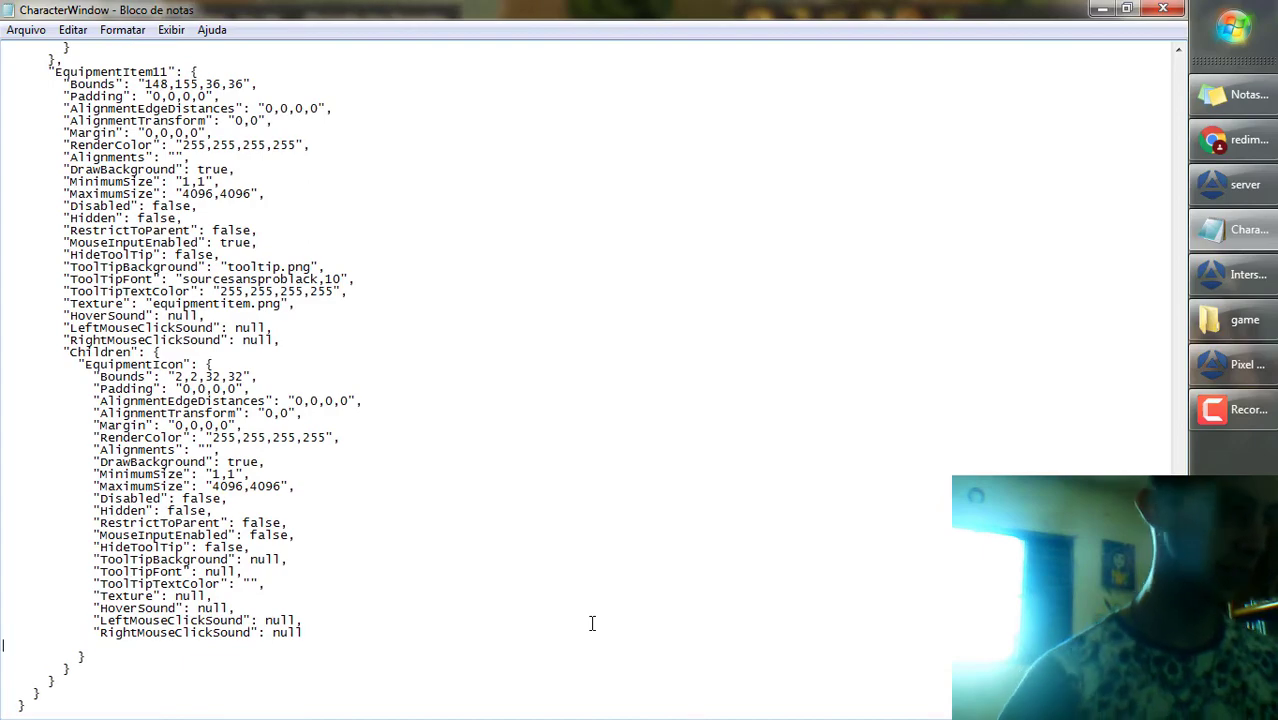
key(ctrl+v)
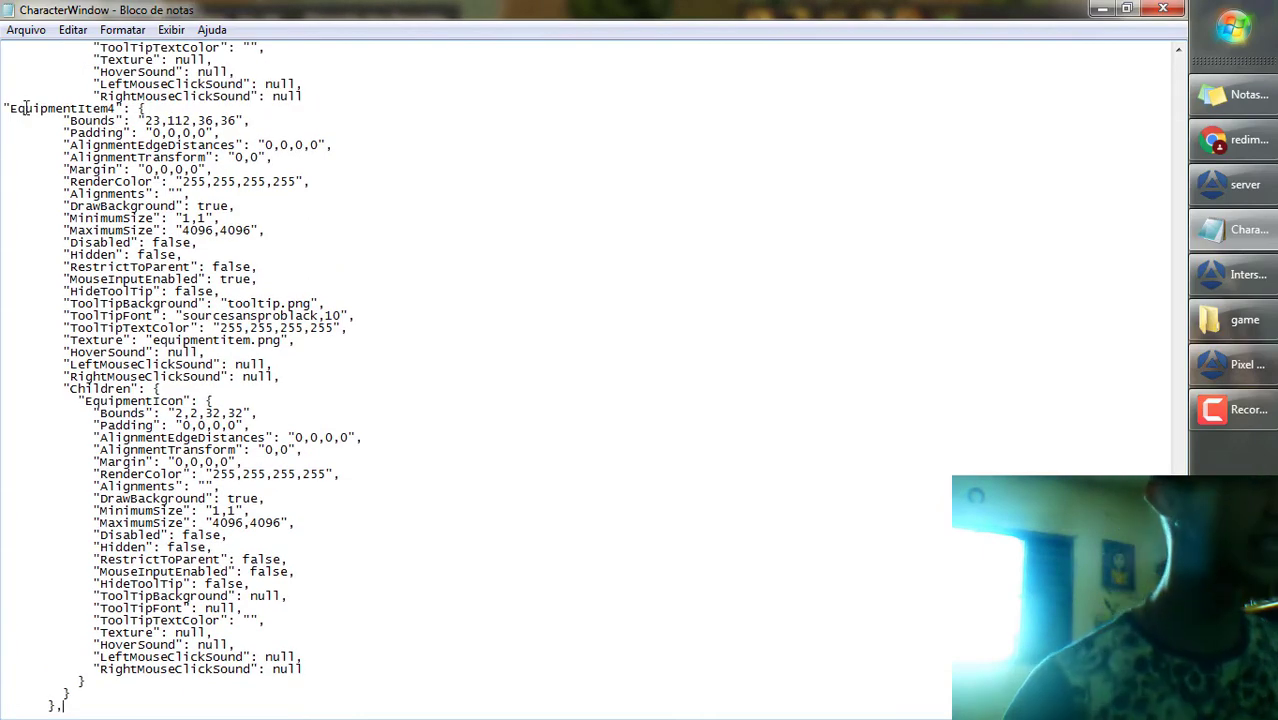
- Remove the extra indentation before the EquipmentItem4 line
scroll(26, 107, up, 20)
drag(49, 267, 256, 332)
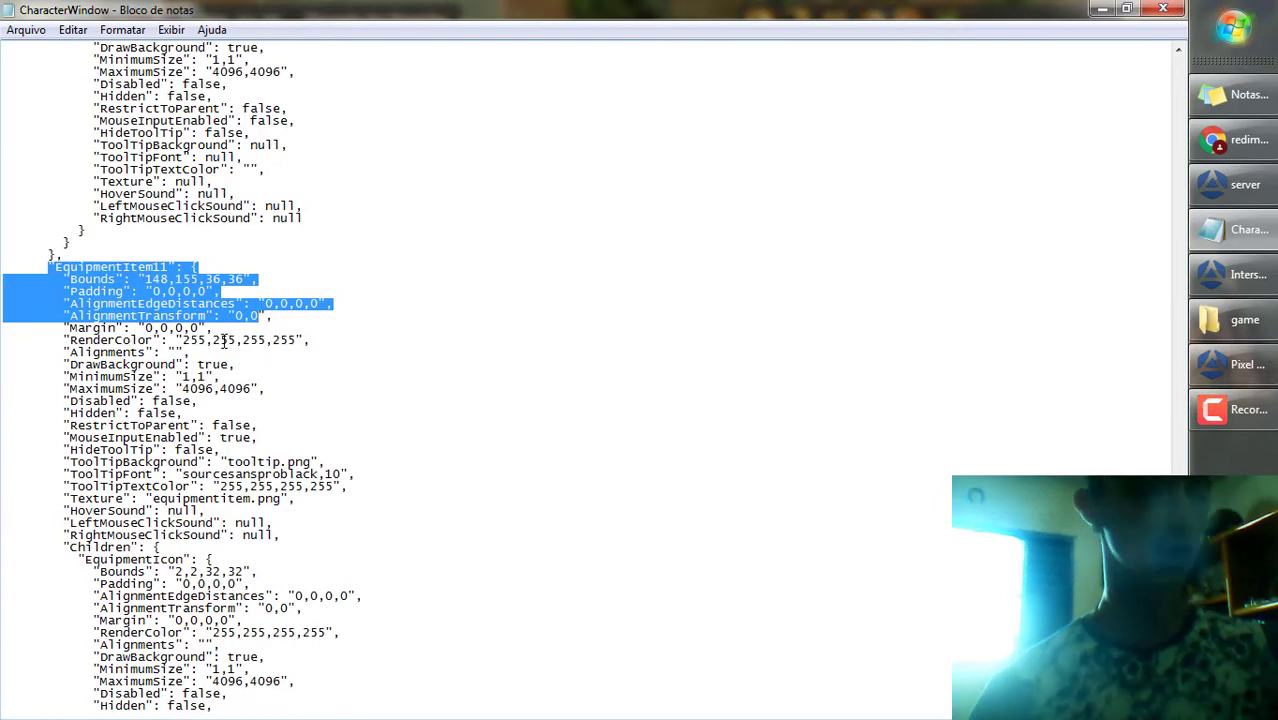
scroll(6, 432, down, 10)
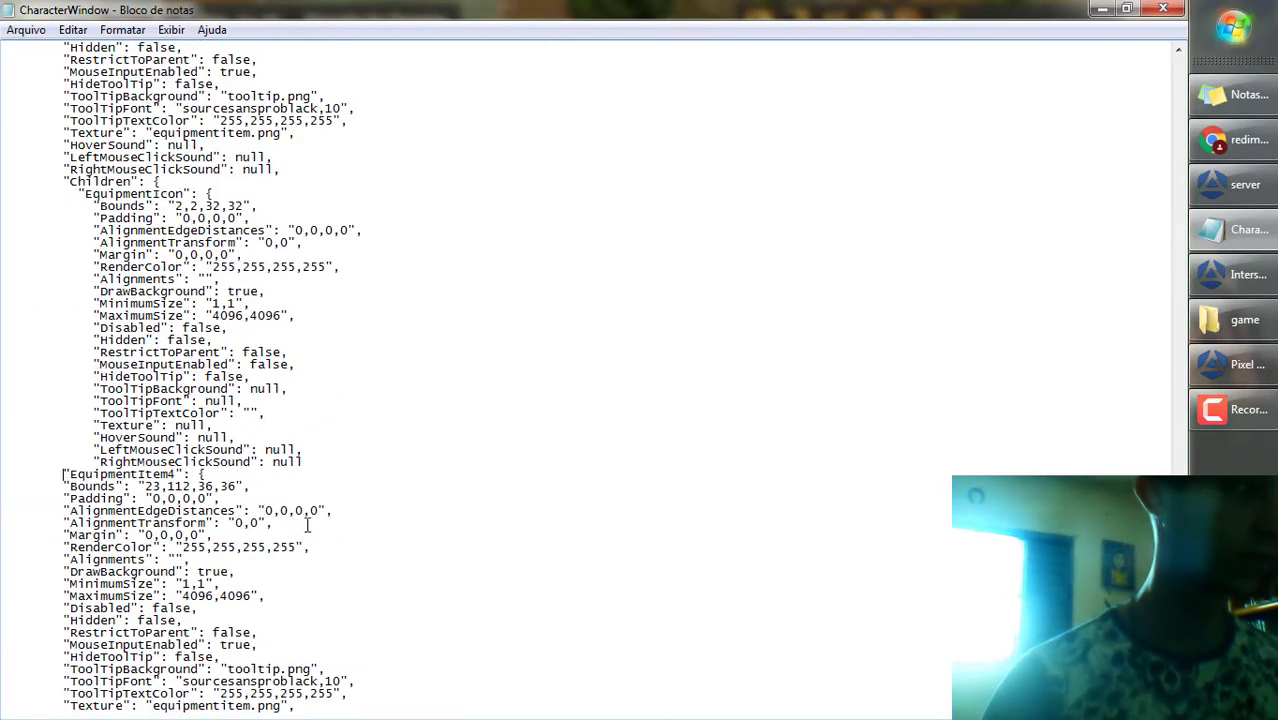
key(Tab)
key(Tab)
scroll(378, 470, up, 11)
scroll(375, 472, down, 4)
scroll(400, 470, down, 2)
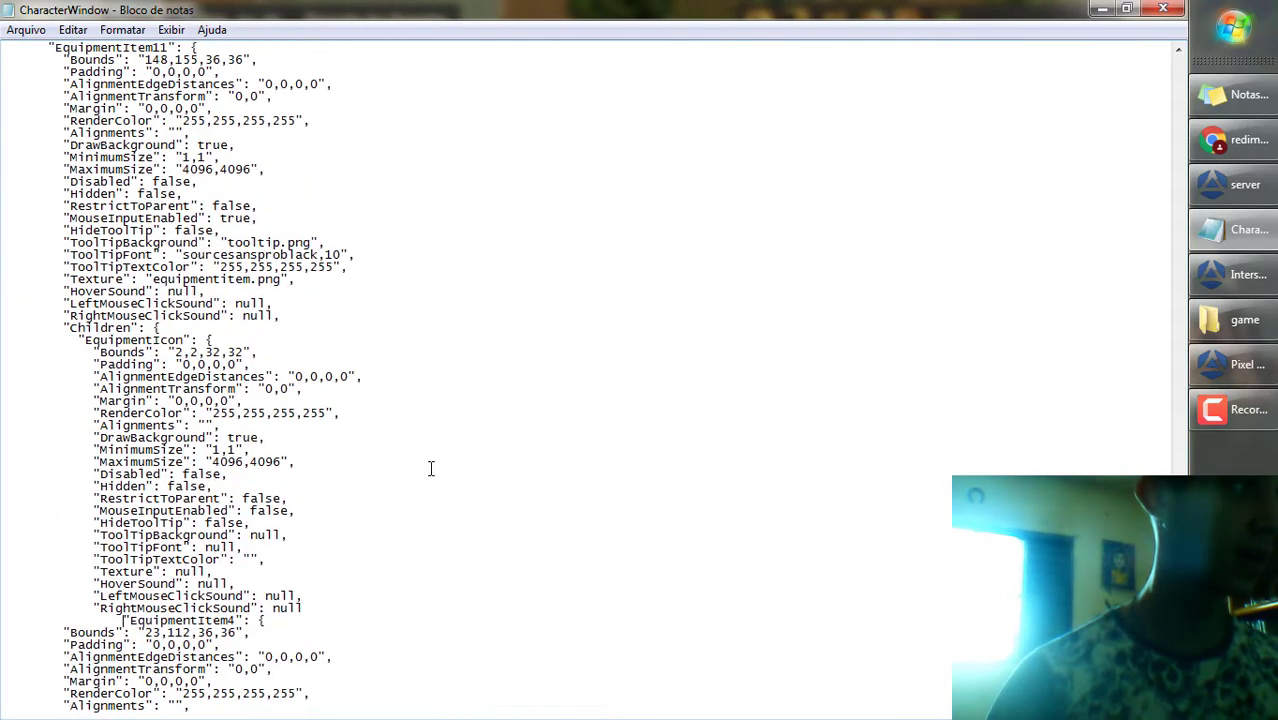
key(Delete)
key(BackSpace)
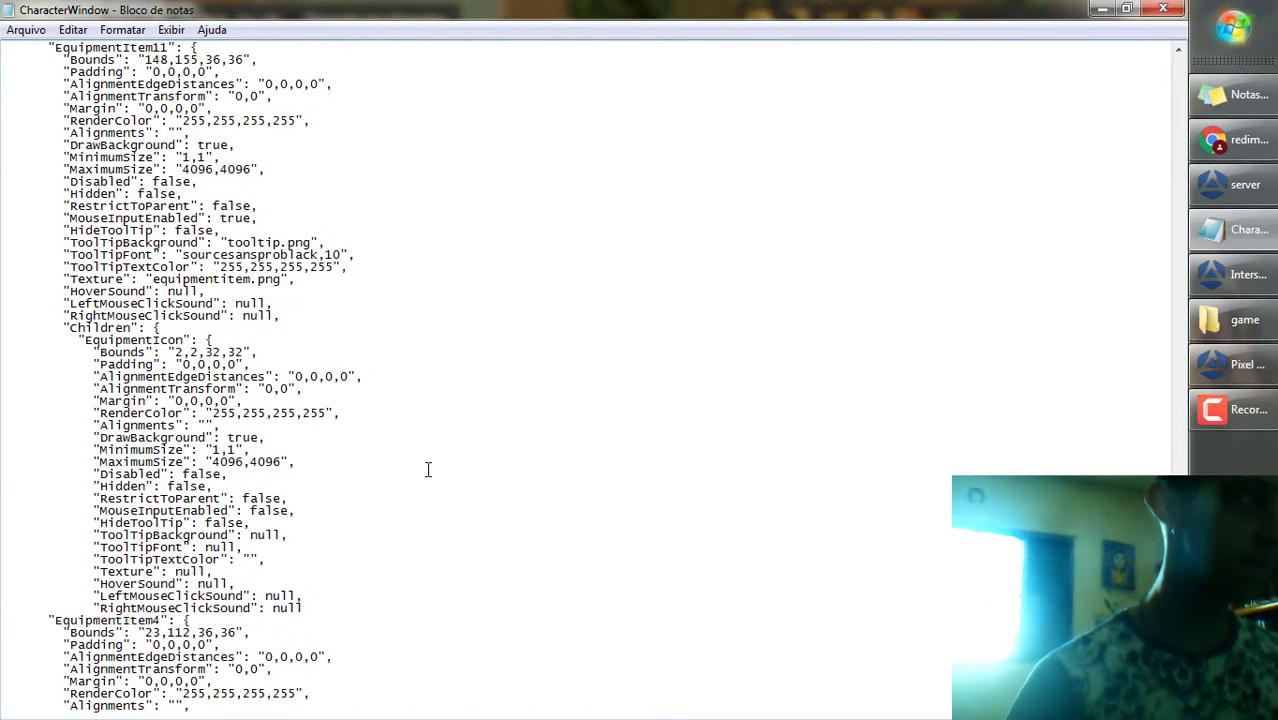
key(BackSpace)
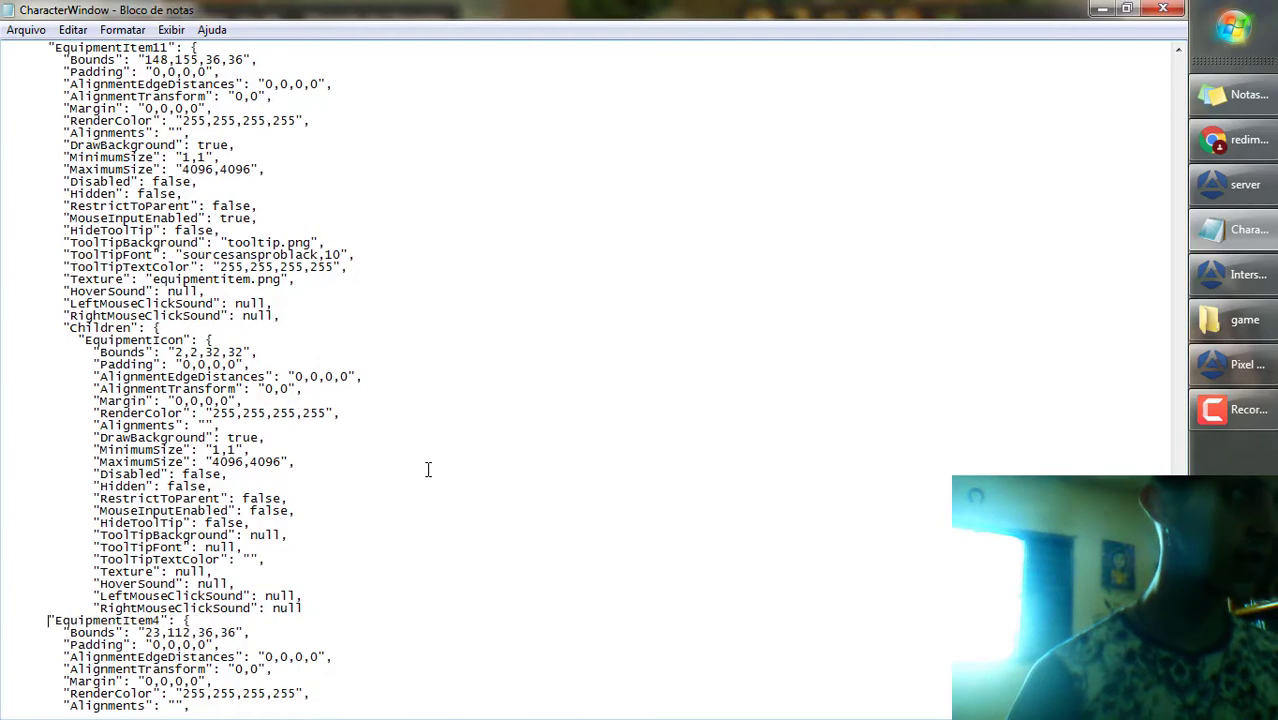
- Replace the trailing EquipmentItem4 block with the EquipmentItem11 block (Bounds 148,155,36,36)
drag(470, 510, 479, 526)
scroll(420, 500, down, 16)
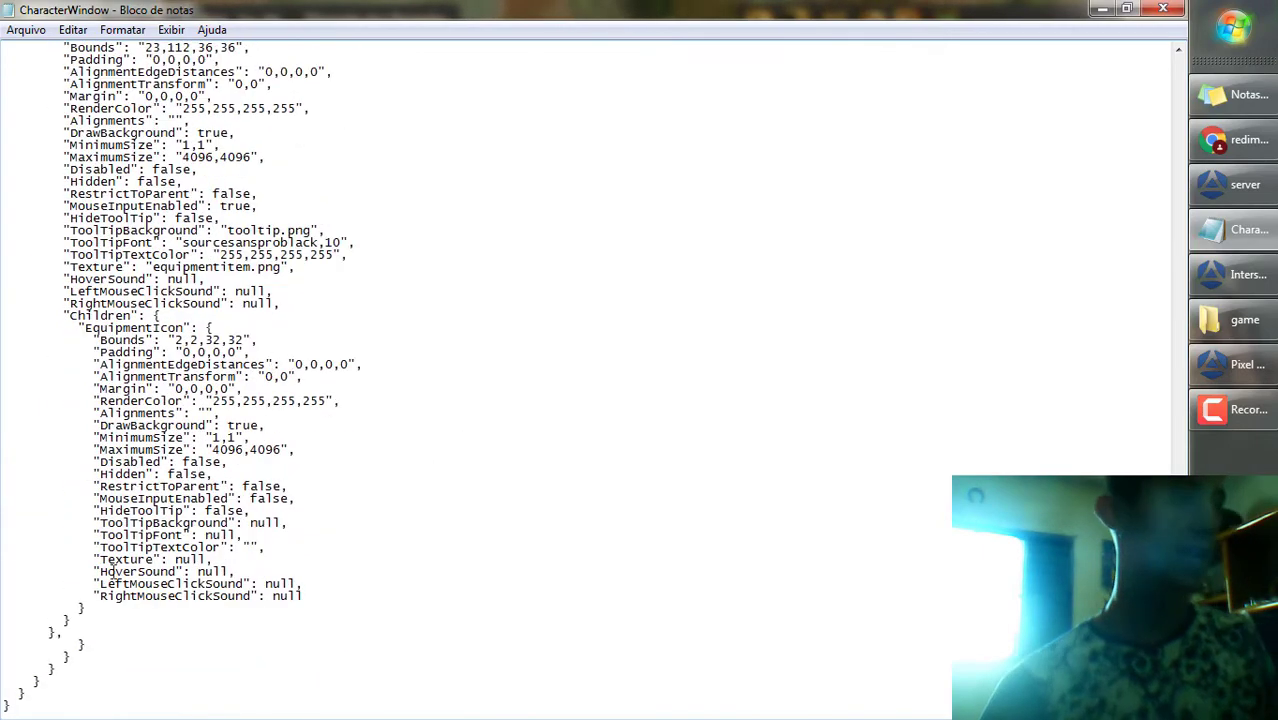
drag(77, 634, 4, 606)
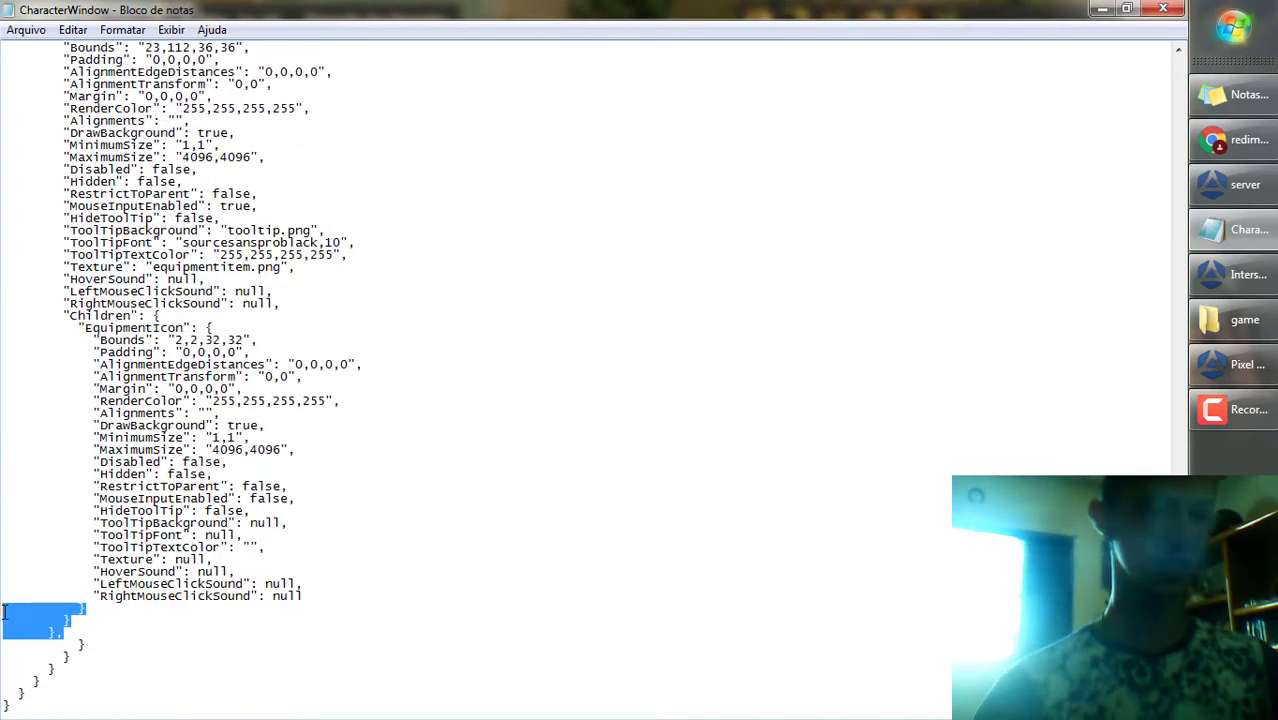
key(ctrl+z)
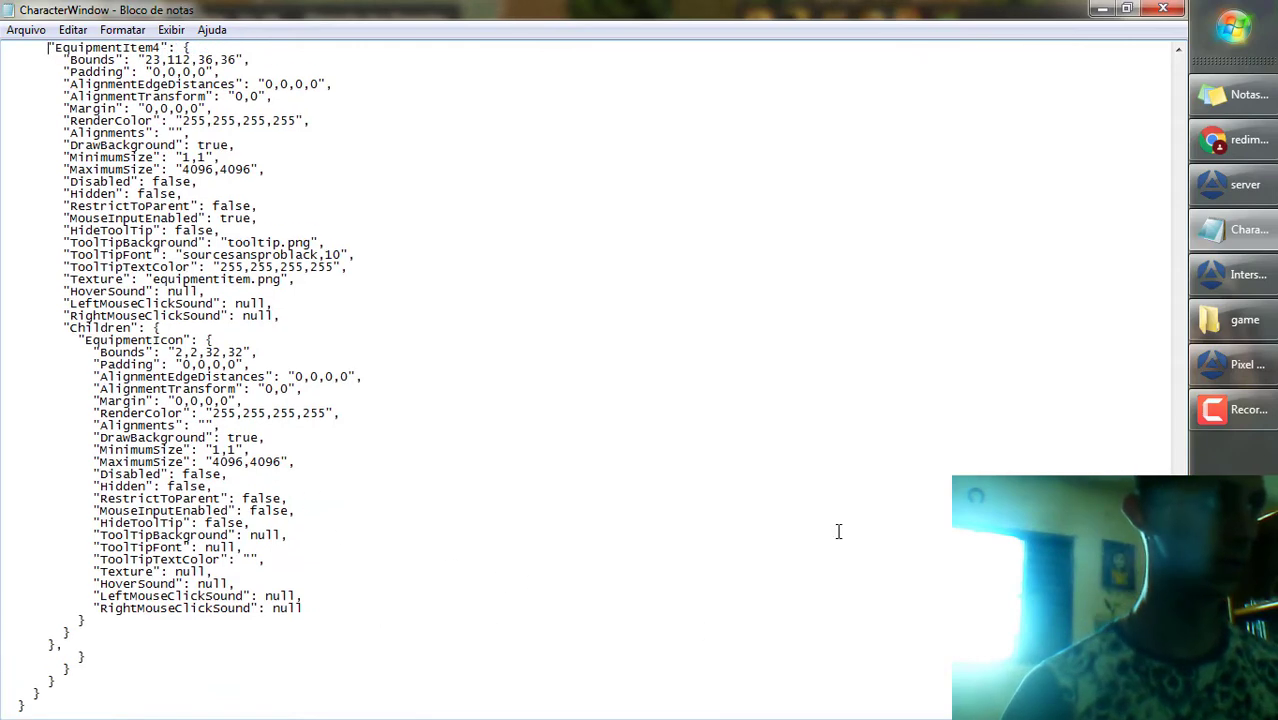
scroll(665, 549, up, 5)
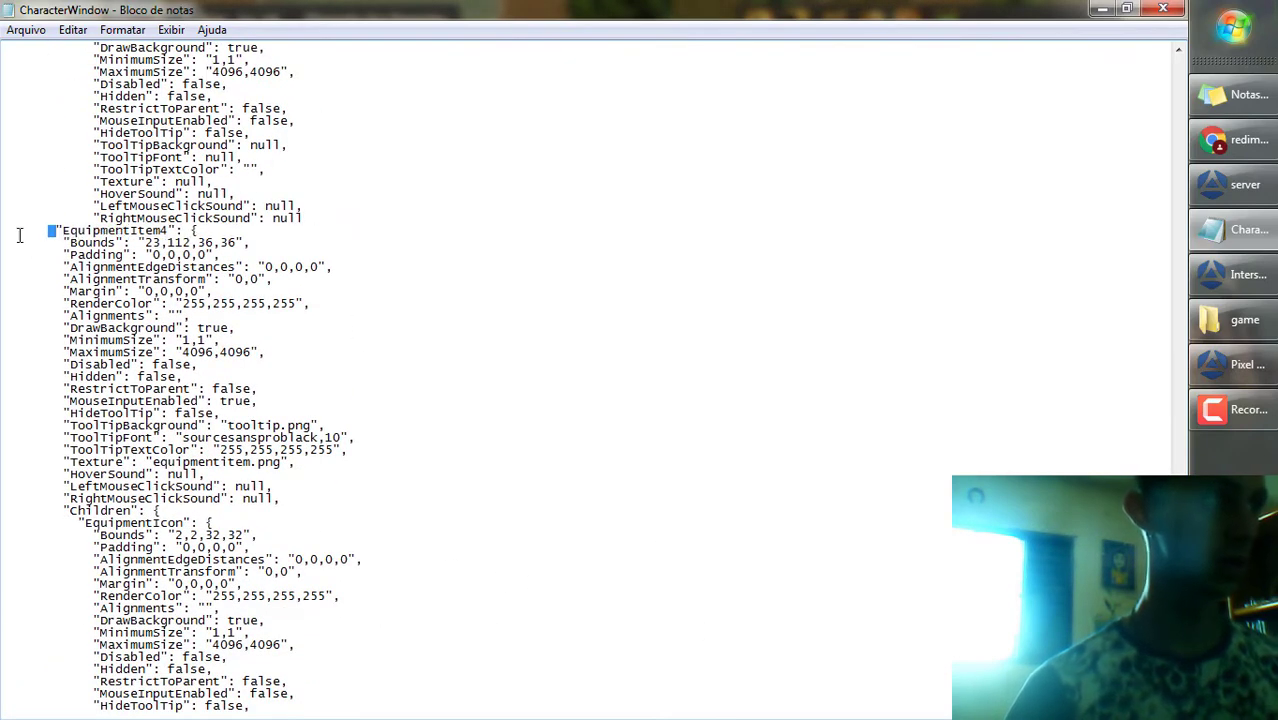
drag(19, 235, 291, 647)
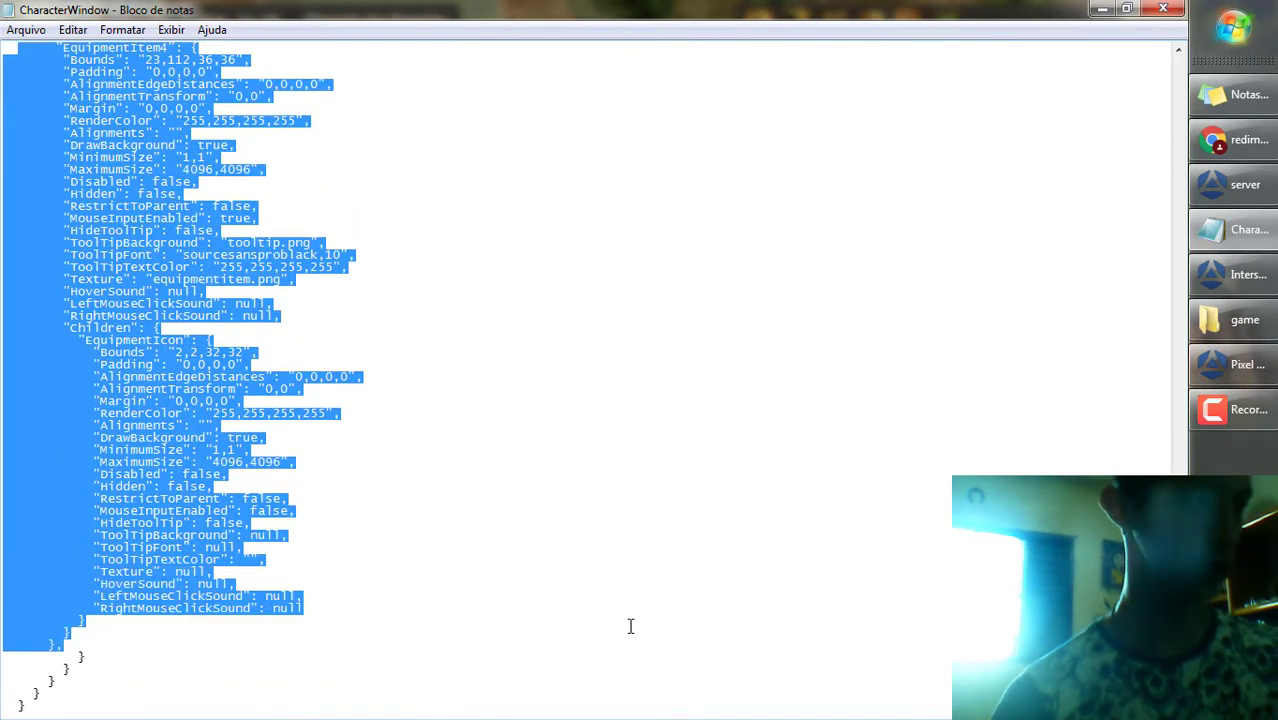
key(ctrl+v)
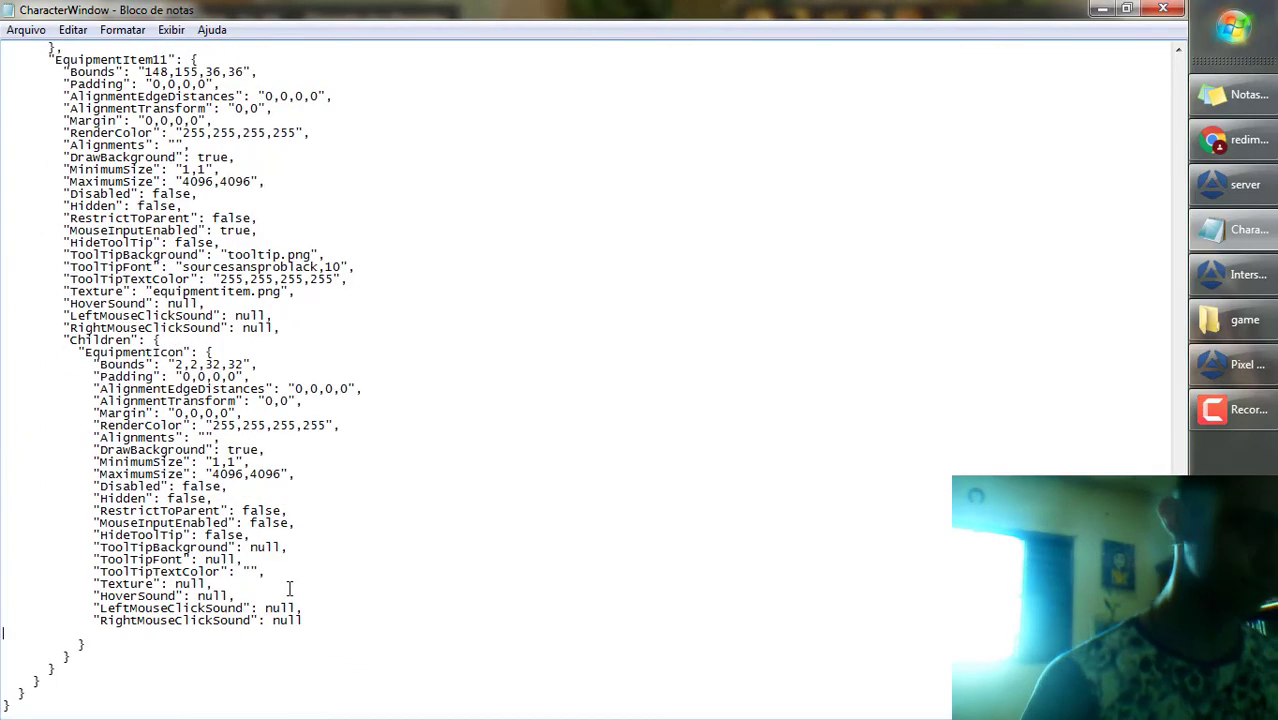
scroll(300, 585, up, 20)
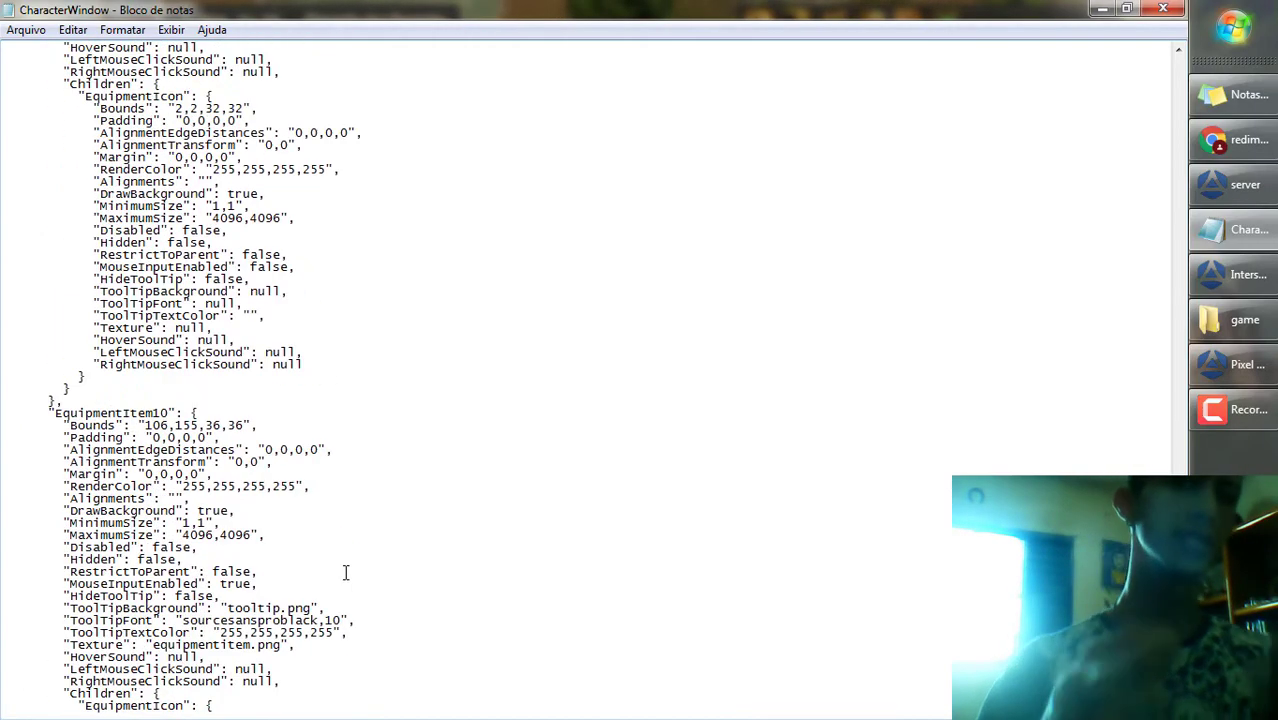
scroll(345, 572, down, 20)
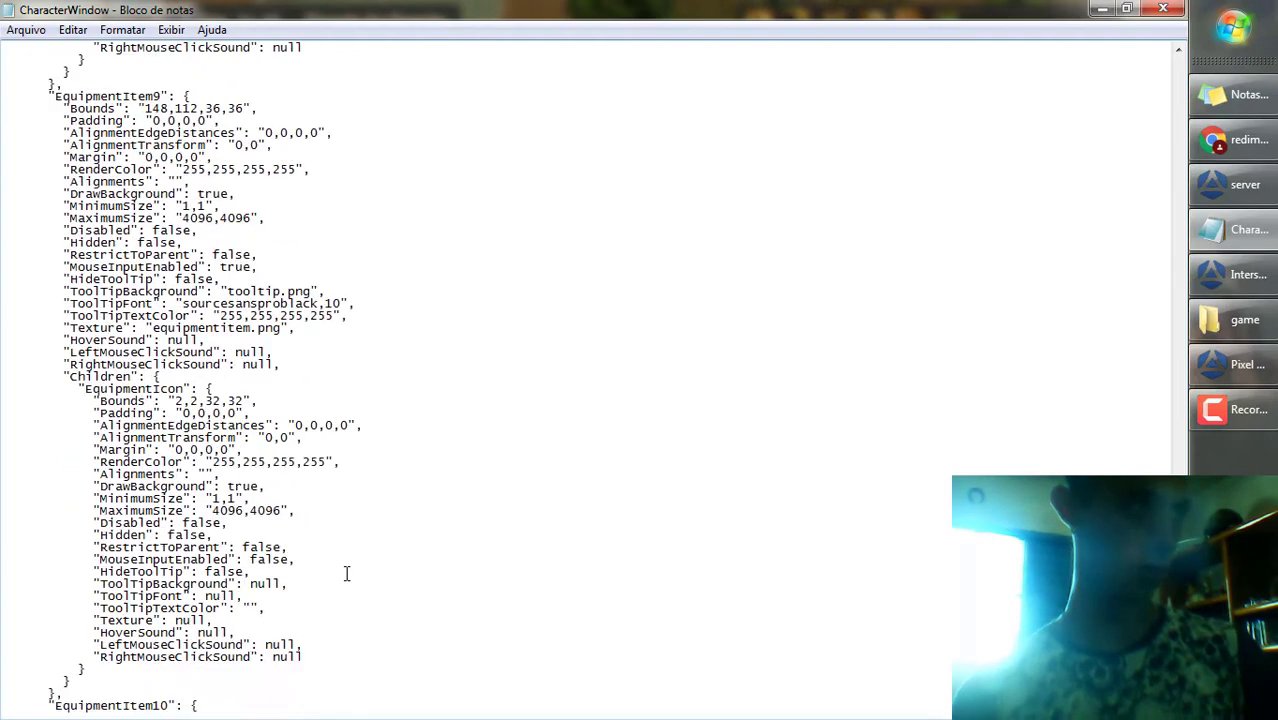
scroll(302, 275, up, 5)
scroll(287, 272, up, 4)
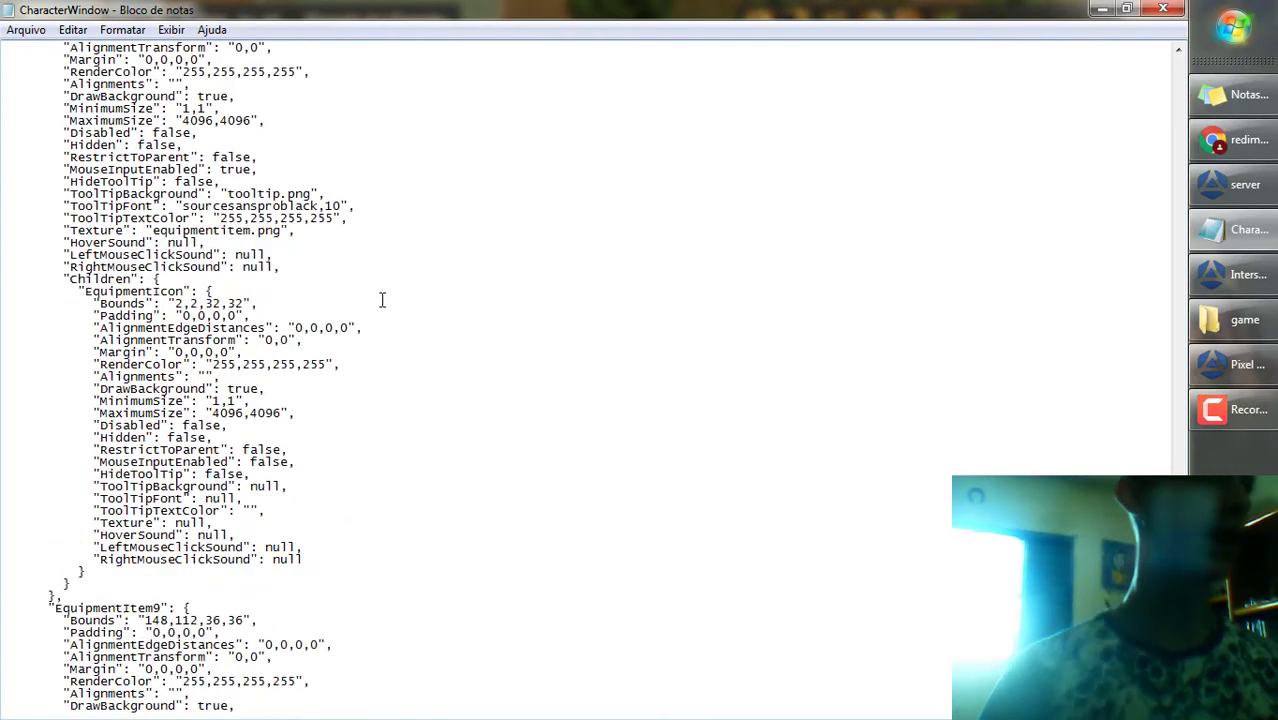
scroll(380, 250, down, 4)
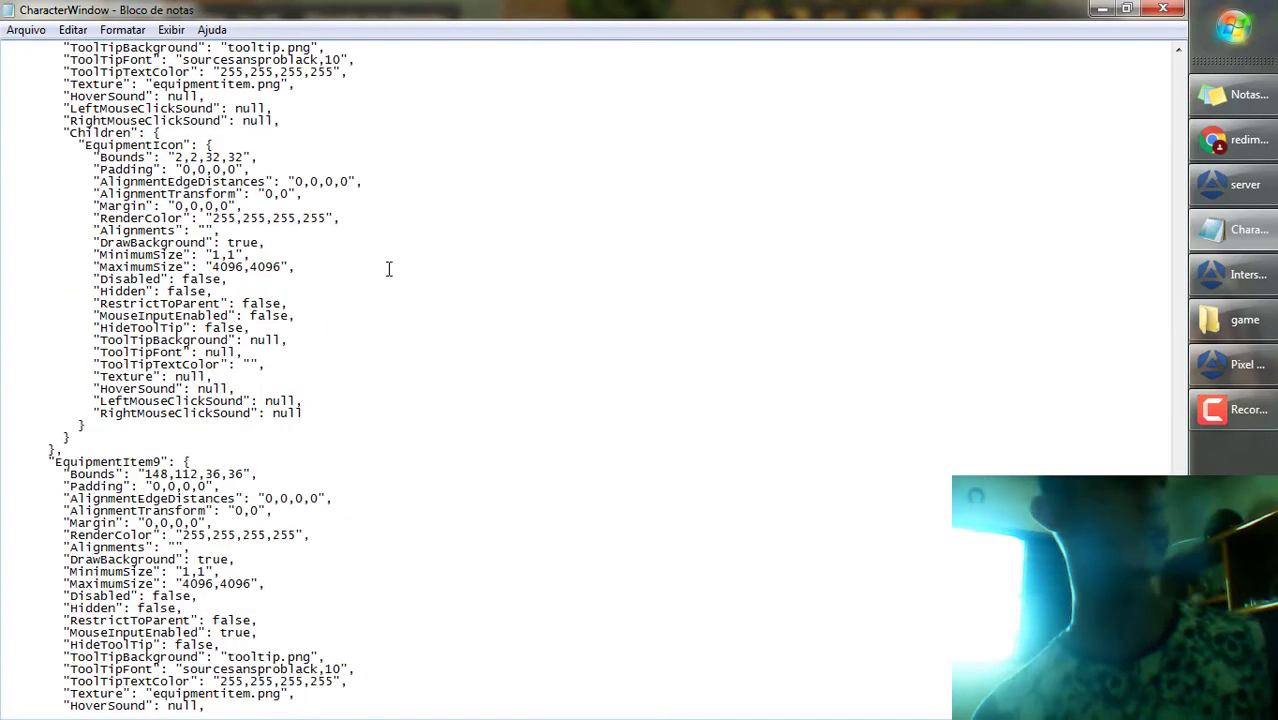
scroll(887, 380, down, 4)
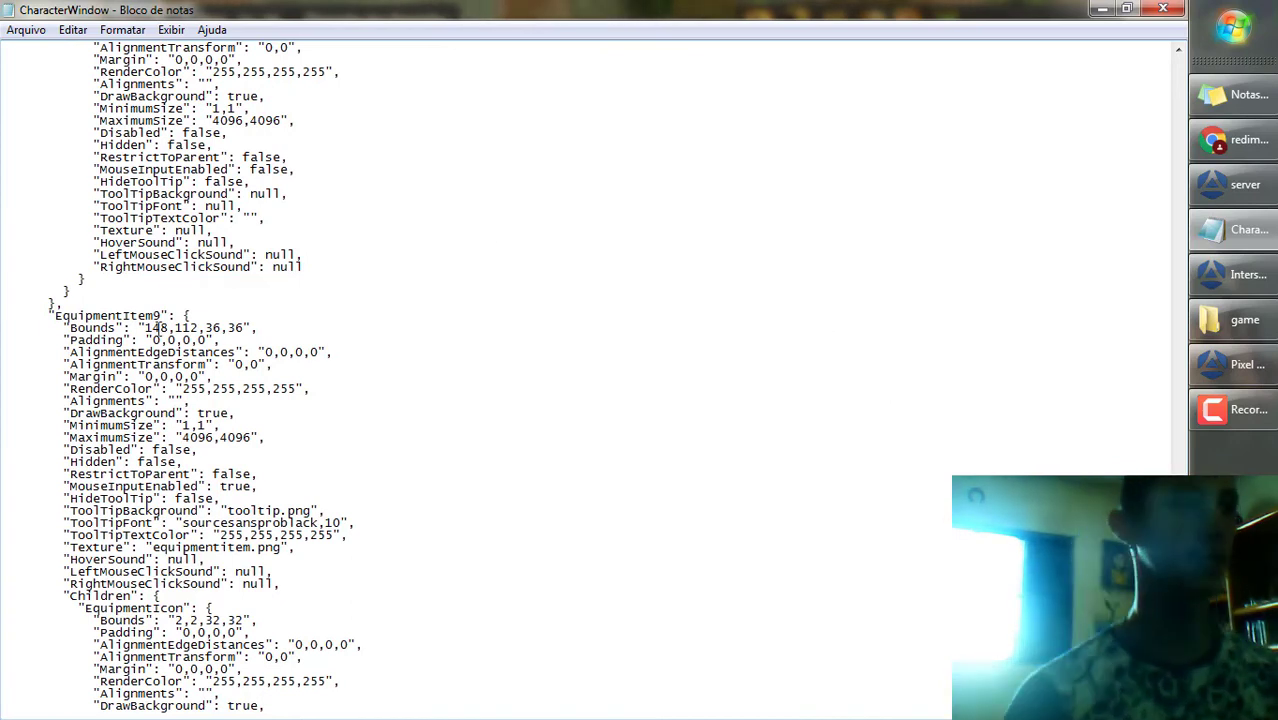
drag(145, 328, 279, 332)
click(270, 326)
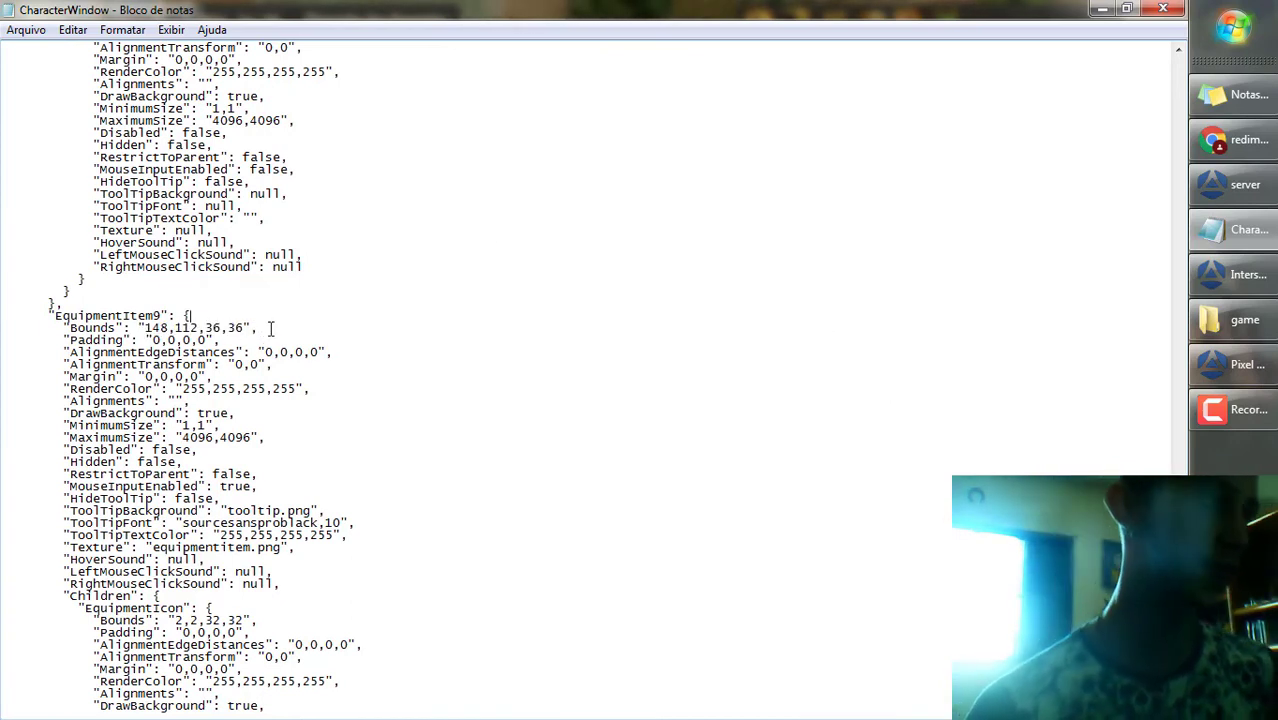
drag(22, 343, 46, 336)
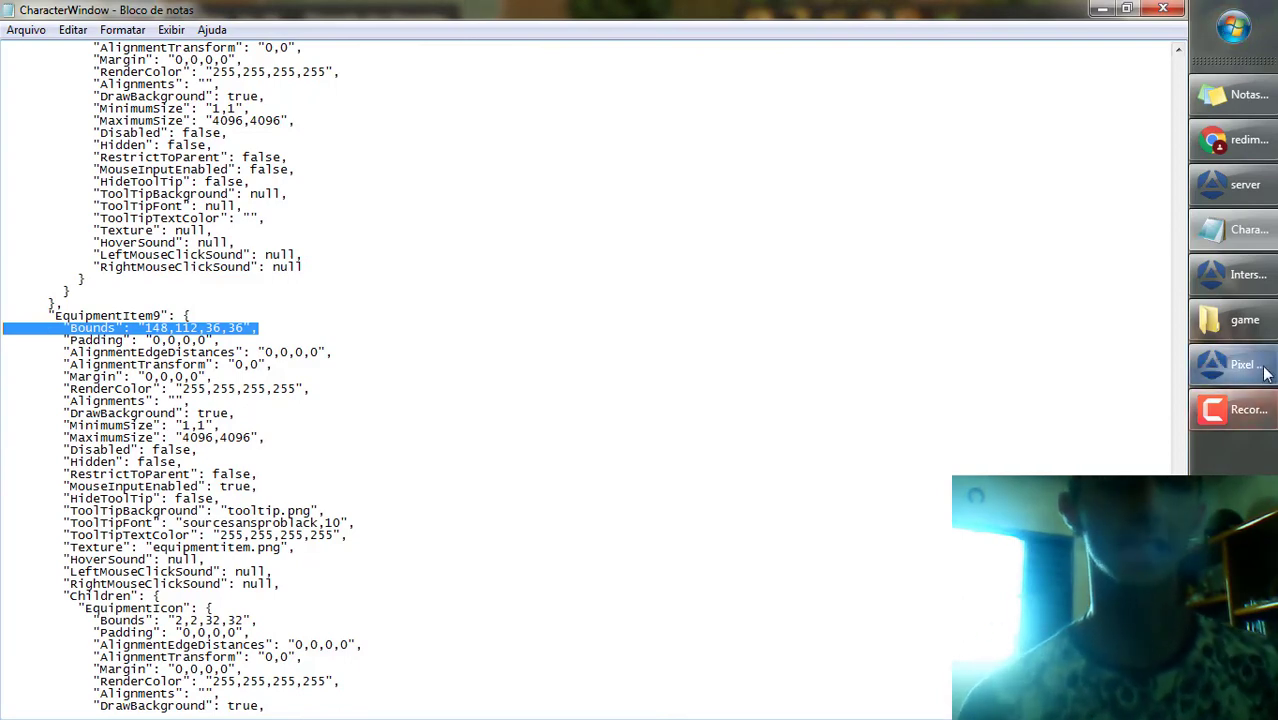
click(1232, 365)
mouse_move(622, 300)
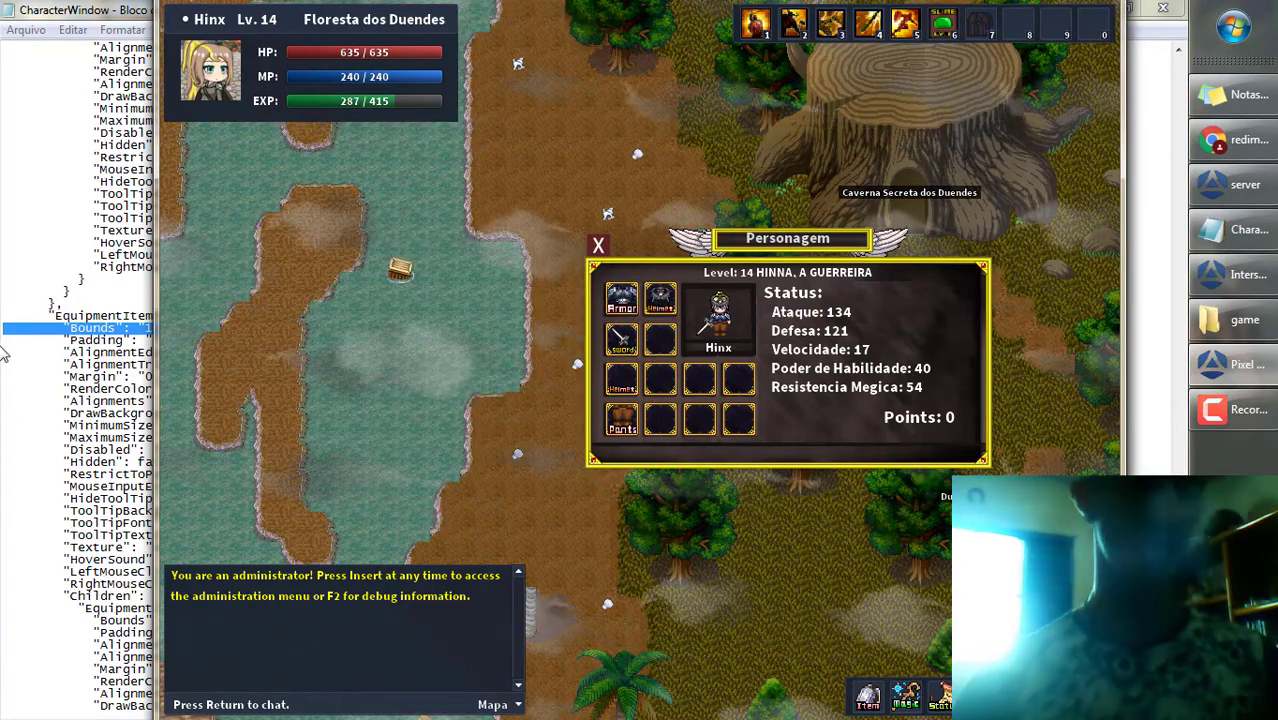
click(4, 352)
drag(148, 329, 422, 330)
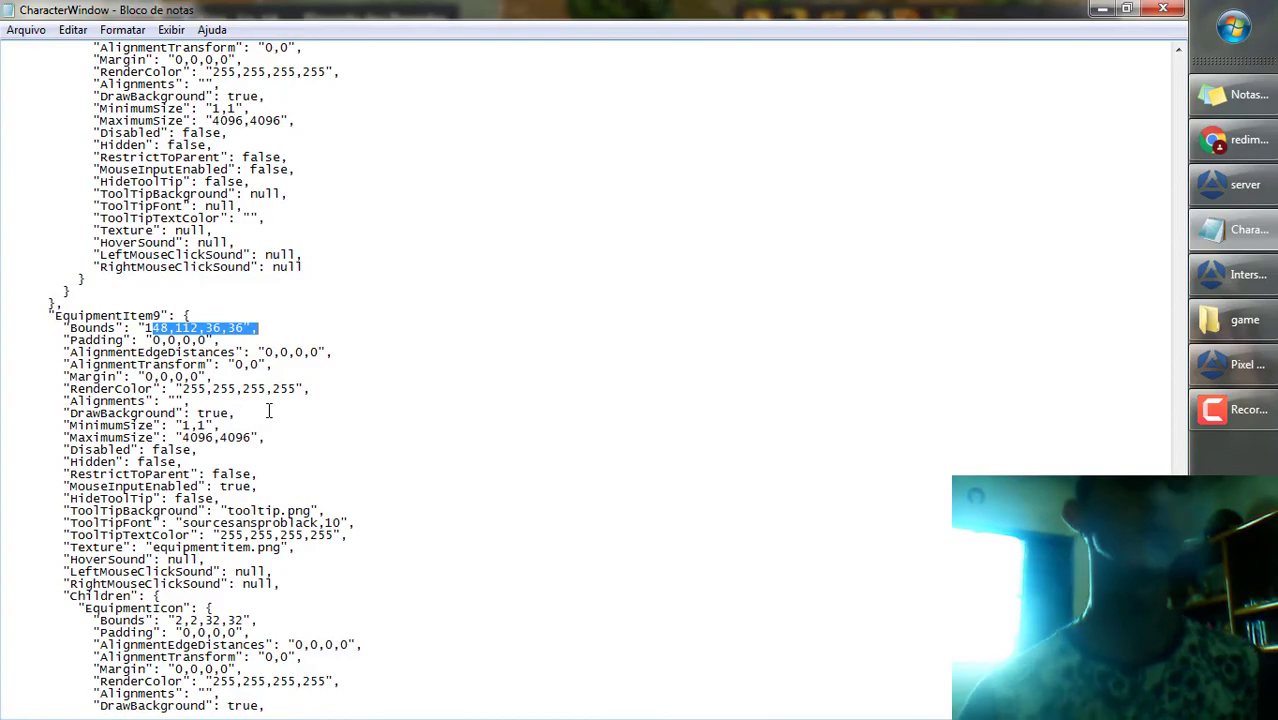
scroll(263, 409, up, 20)
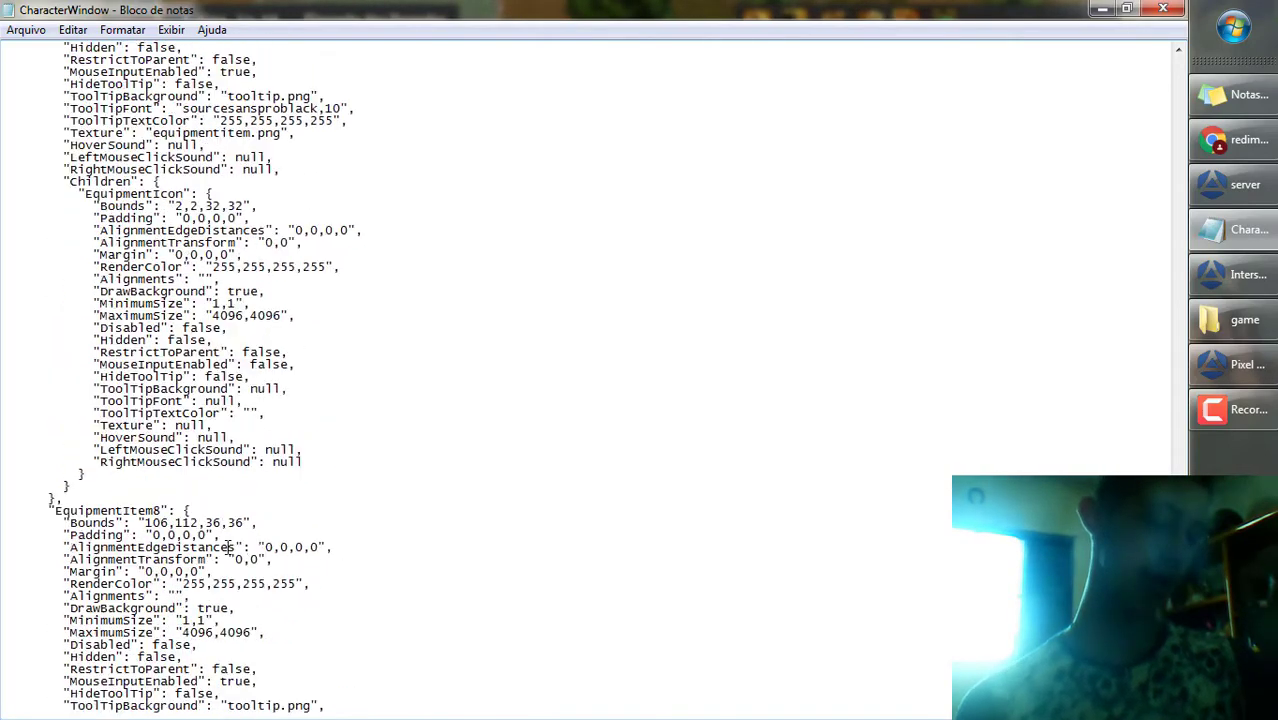
scroll(225, 575, up, 10)
scroll(222, 590, down, 6)
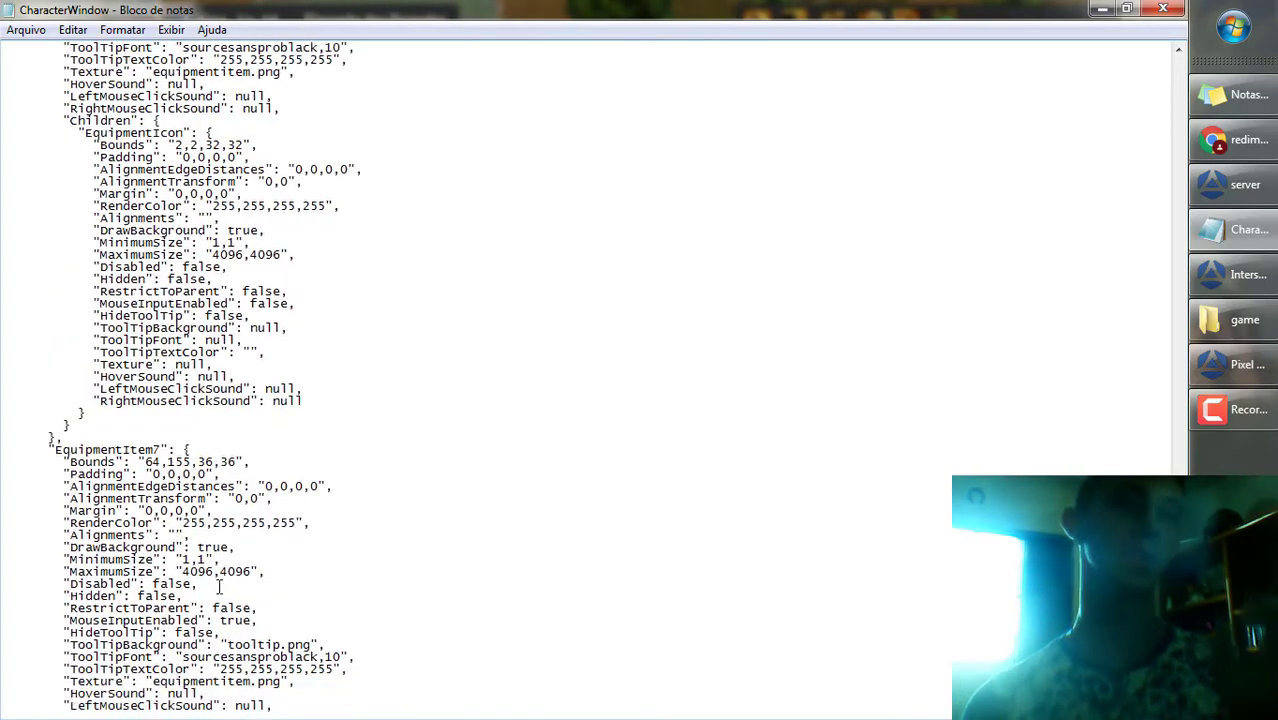
scroll(222, 595, down, 14)
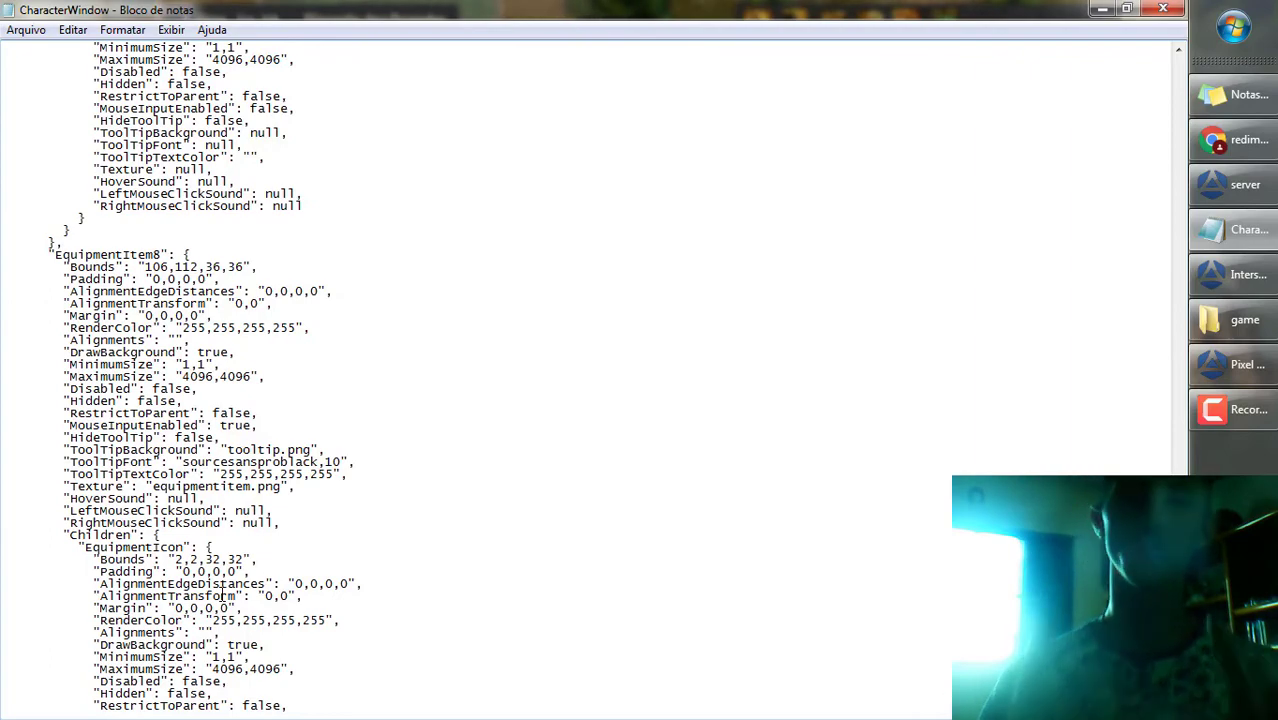
scroll(160, 437, down, 4)
scroll(240, 530, up, 20)
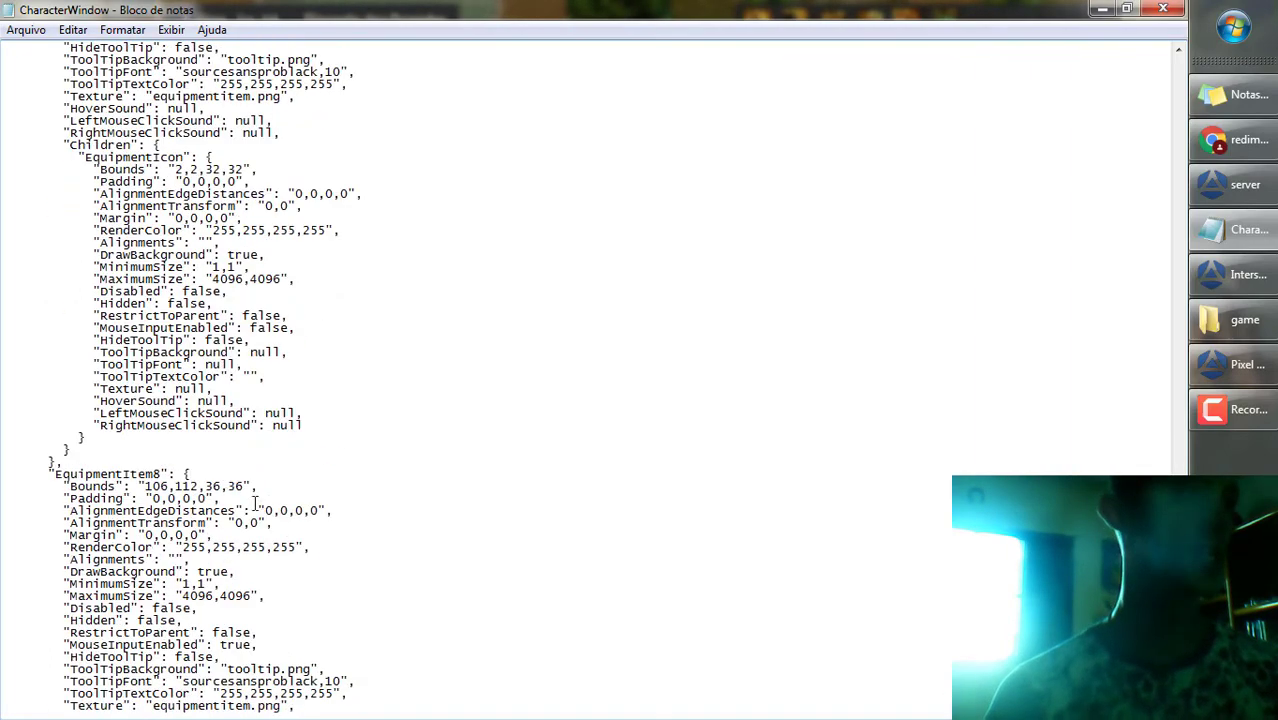
scroll(240, 530, down, 4)
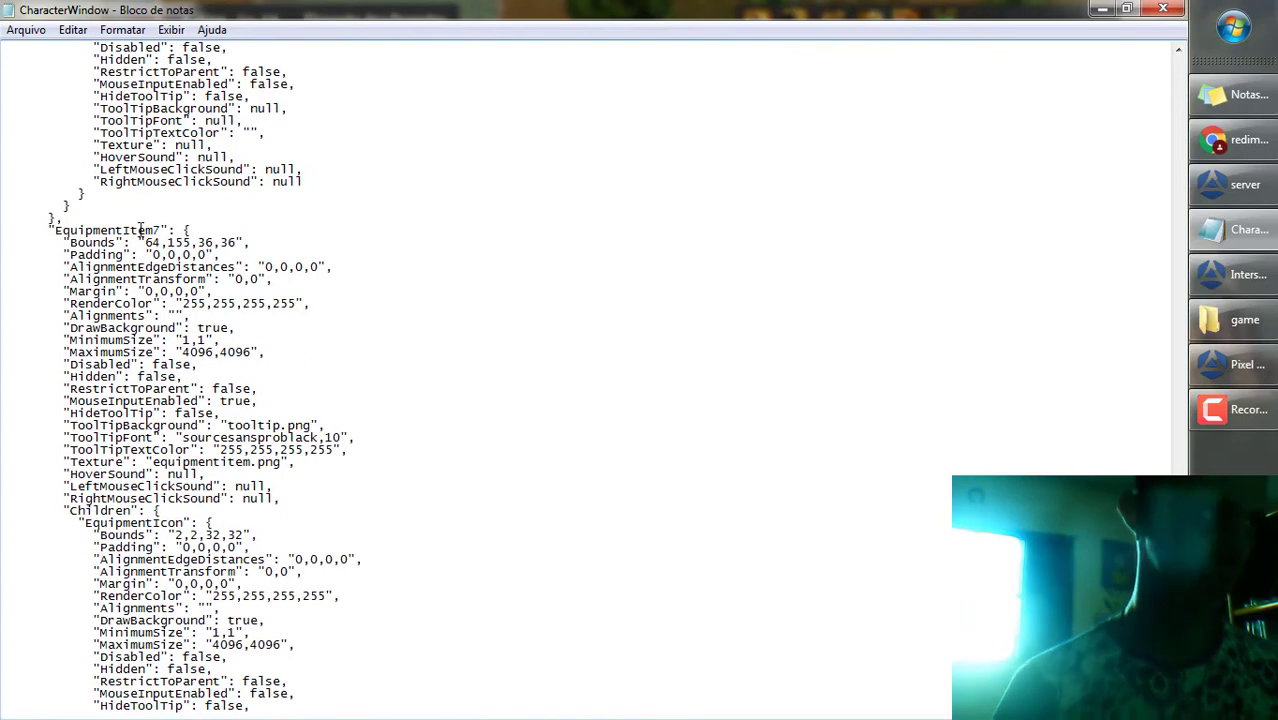
scroll(141, 230, up, 16)
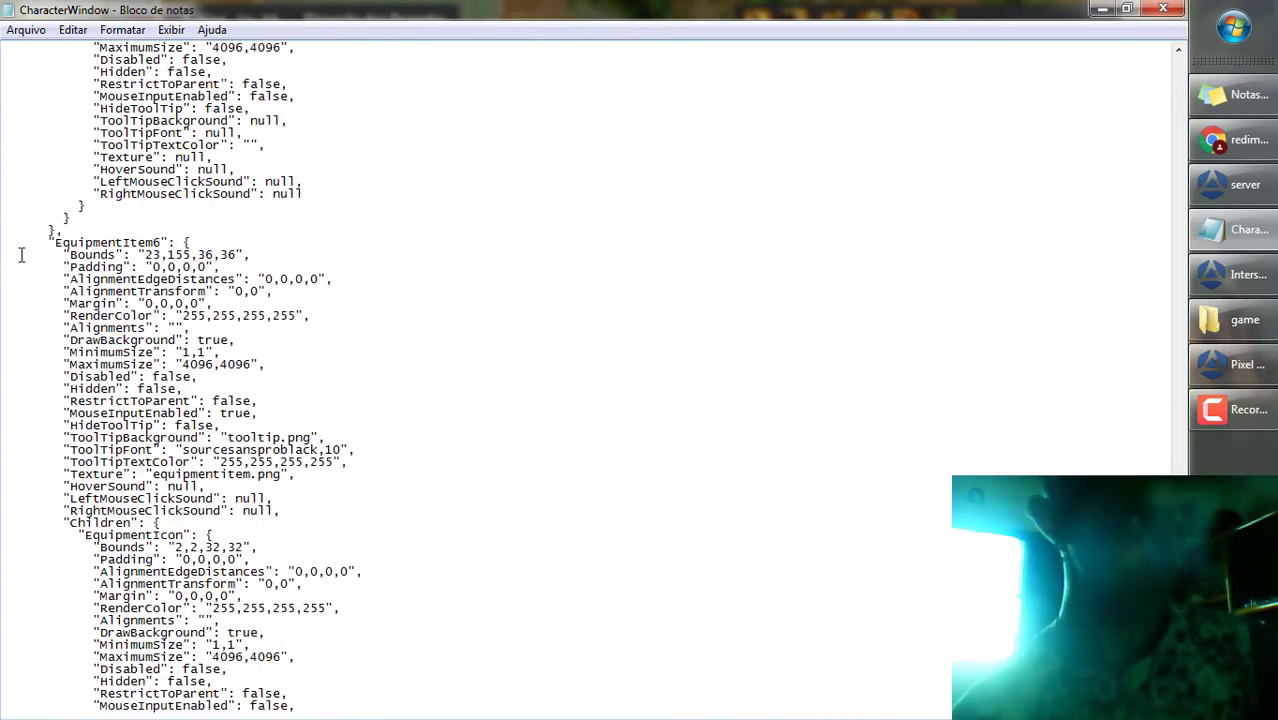
drag(48, 254, 571, 253)
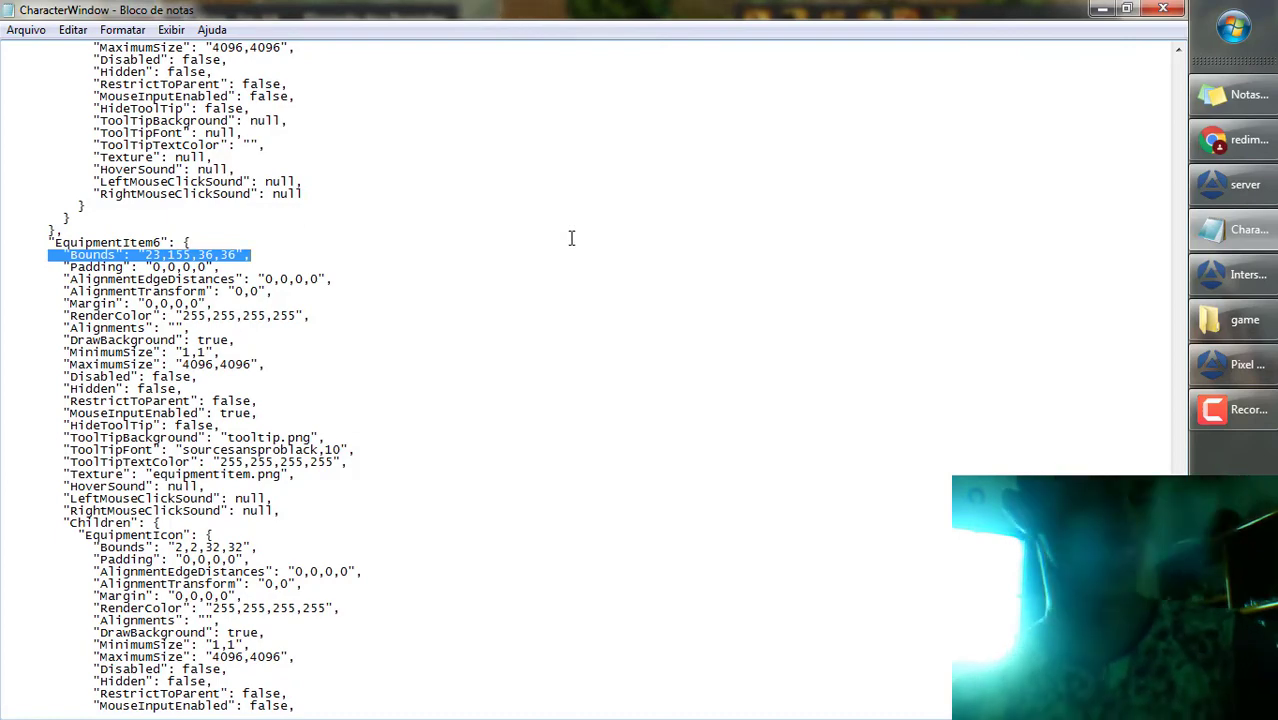
scroll(528, 309, down, 6)
drag(90, 597, 290, 672)
scroll(426, 313, down, 5)
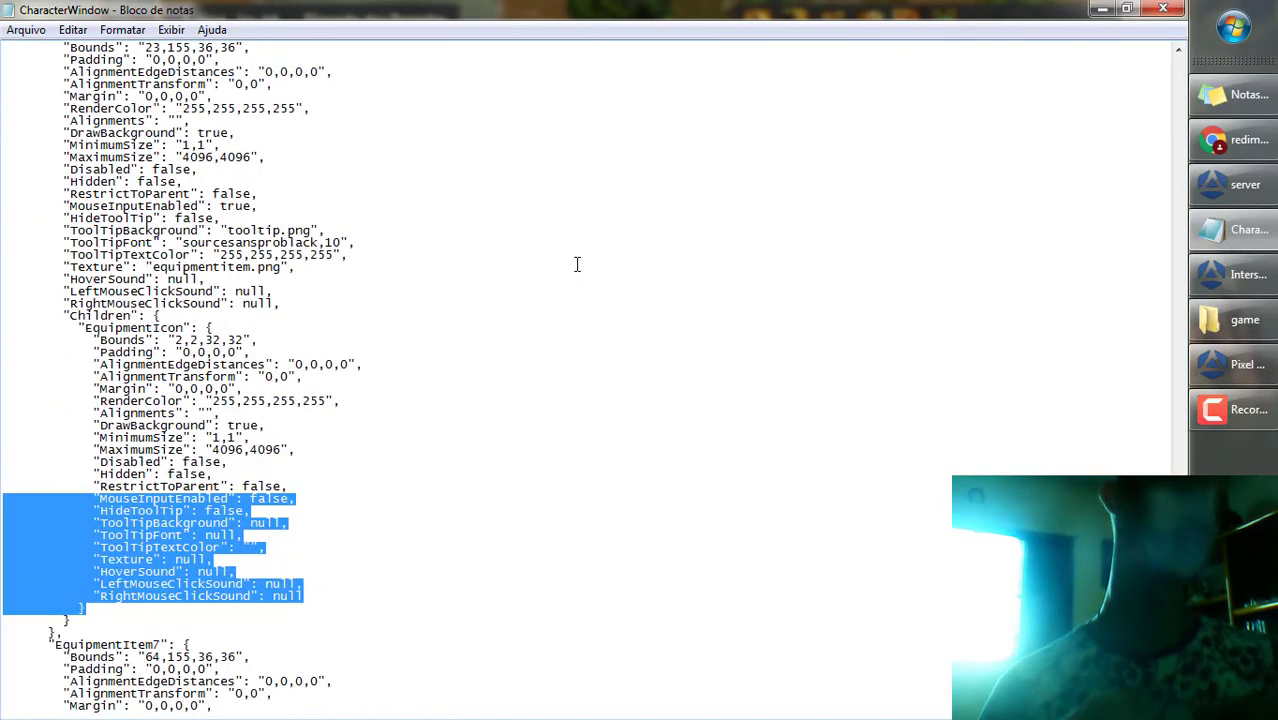
scroll(414, 343, down, 6)
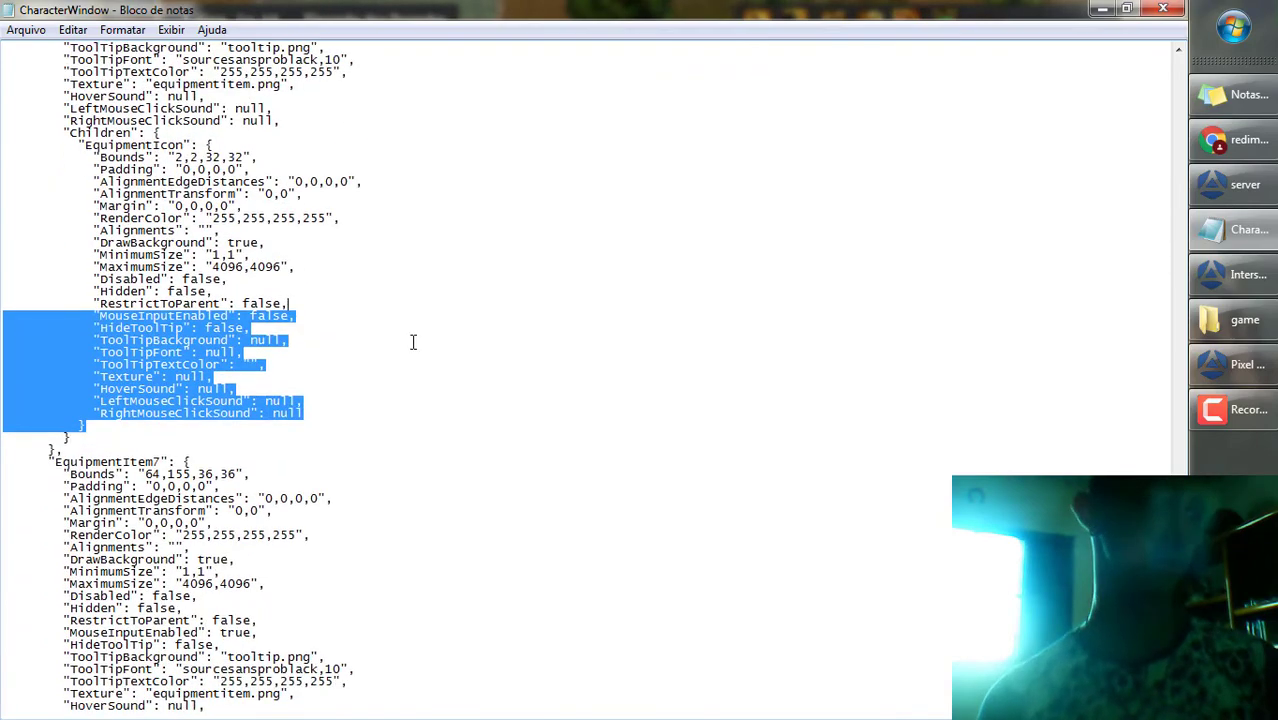
scroll(506, 349, up, 14)
scroll(391, 352, up, 3)
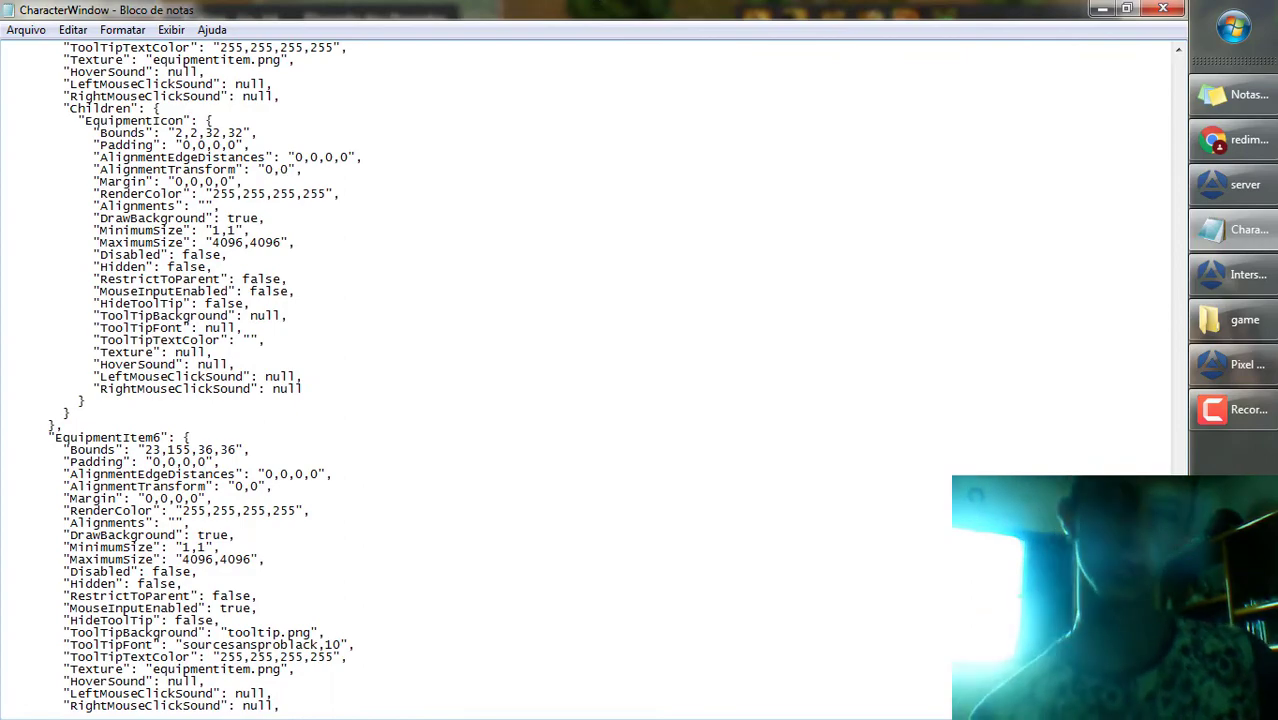
- Bring the game client to front and move the Personagem window left of centre
click(1240, 364)
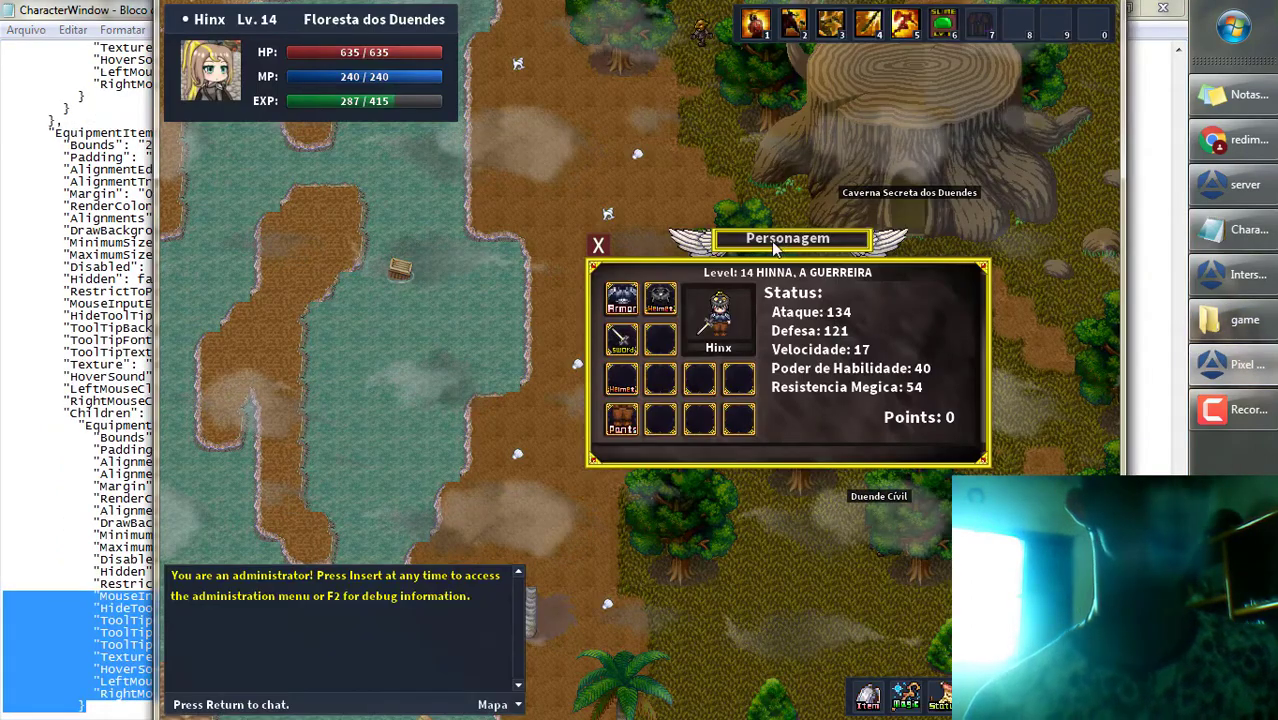
drag(843, 243, 673, 278)
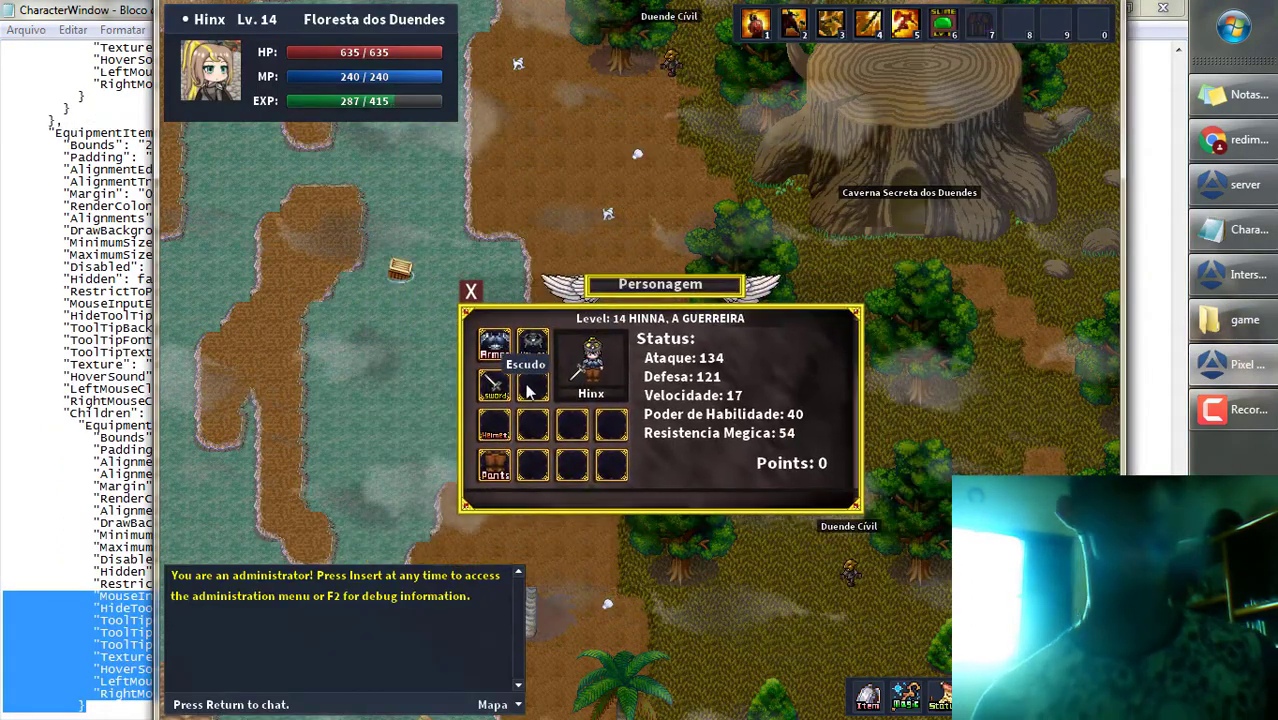